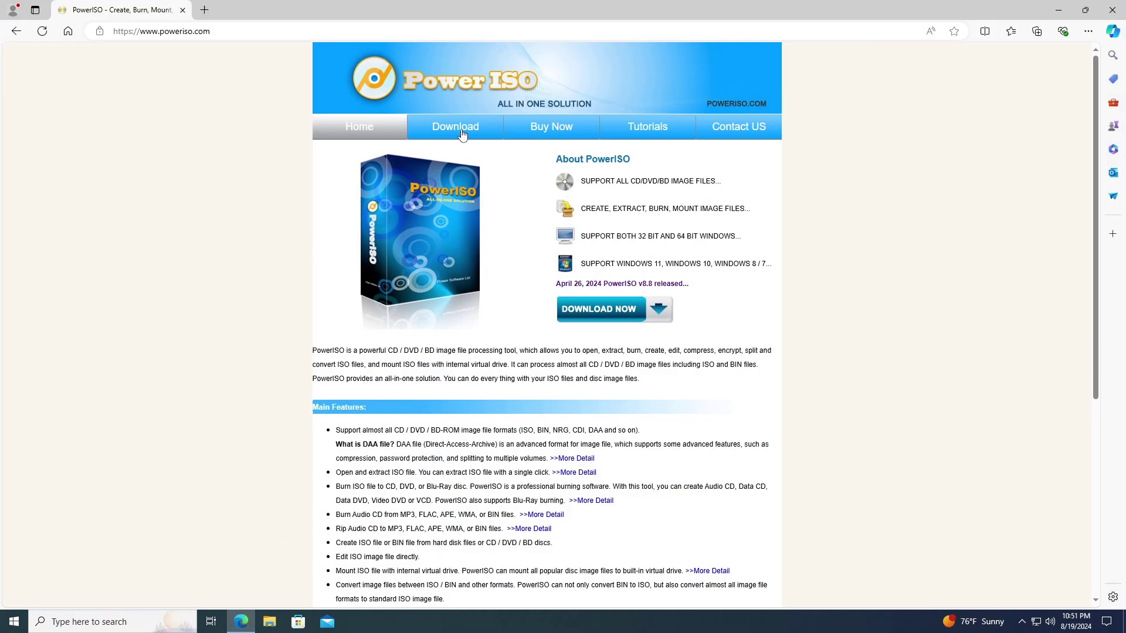
Download the 64-bit PowerISO 8.8 installer (PowerISO8-x64.exe) to the Desktop and launch it.
click(460, 132)
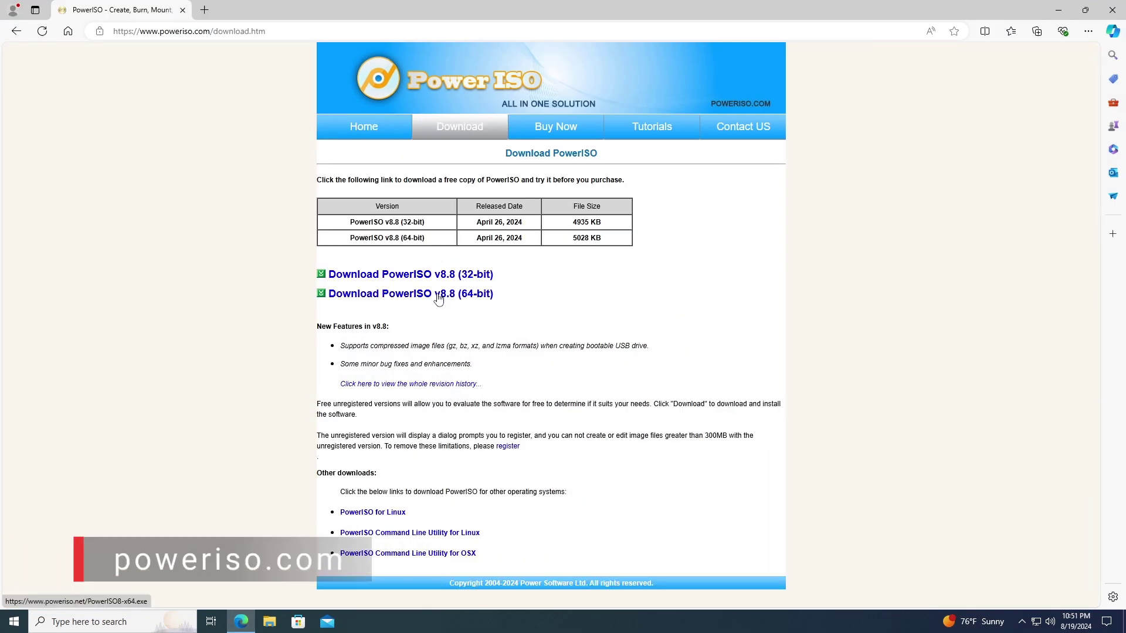
click(438, 294)
click(962, 90)
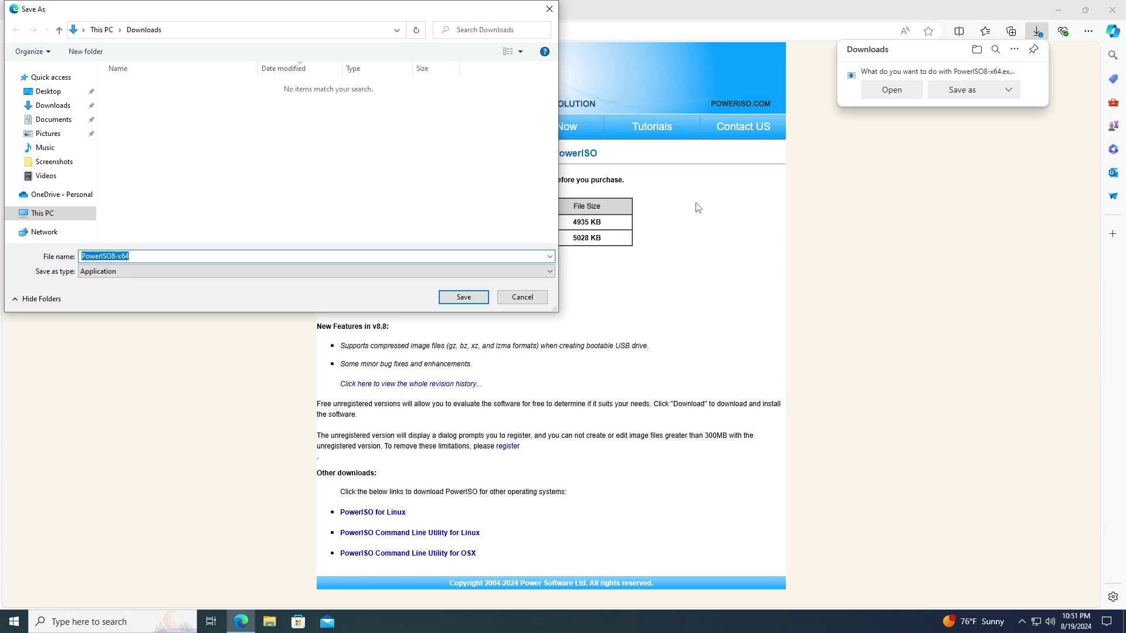
click(36, 92)
click(462, 298)
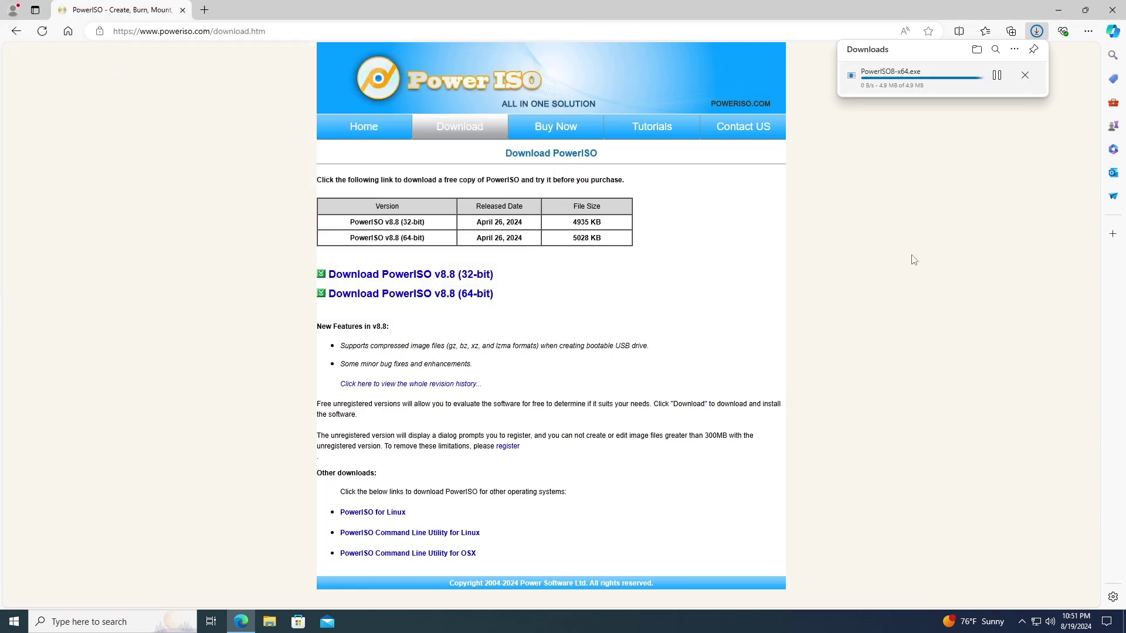
click(1060, 13)
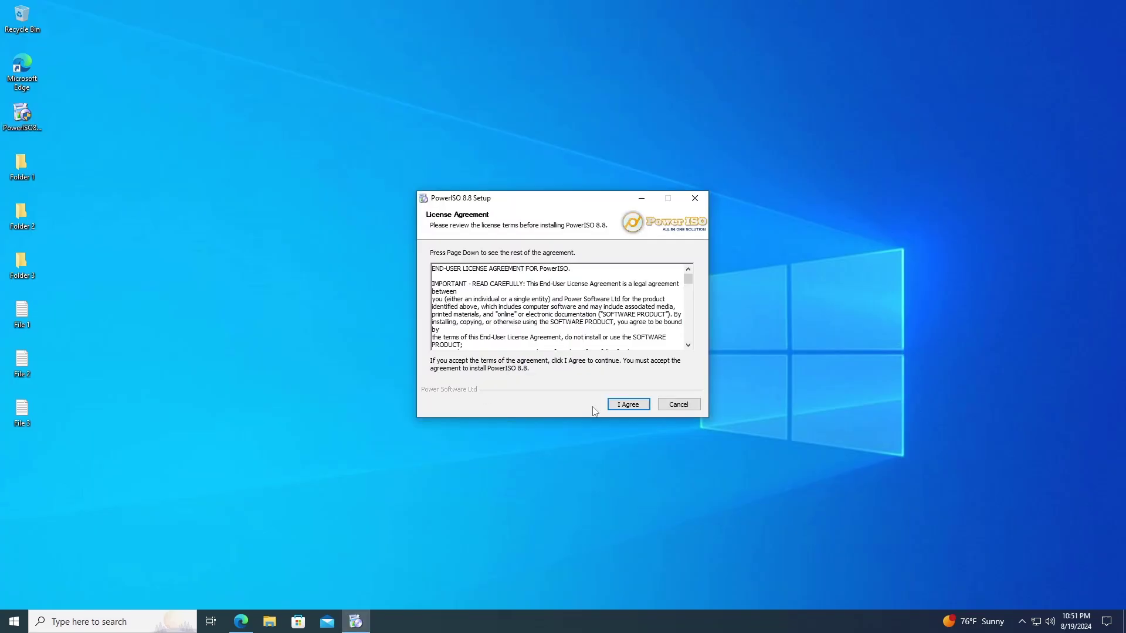
Install PowerISO 8.8 with 1 virtual drive and close the browser's thank-you page.
click(622, 407)
click(621, 409)
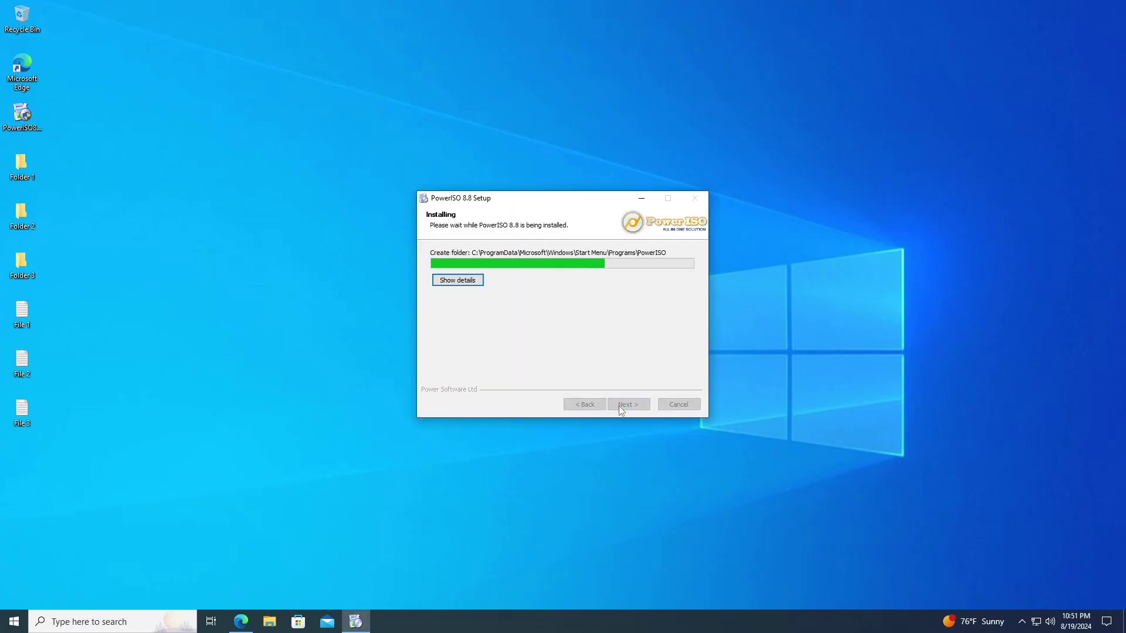
click(621, 408)
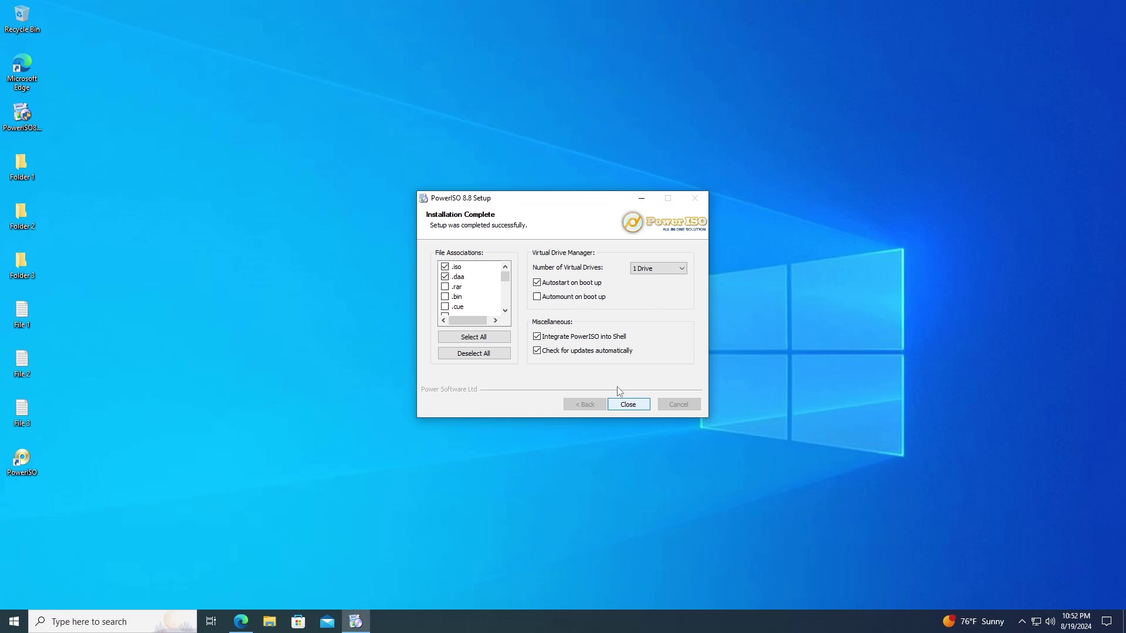
click(645, 269)
click(642, 286)
click(625, 404)
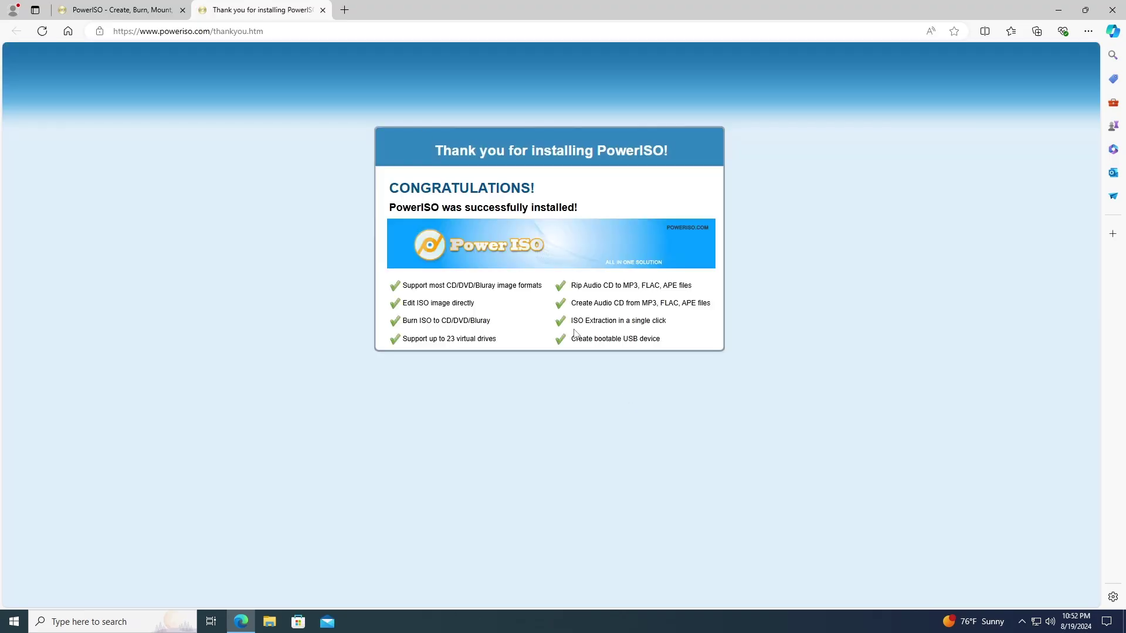
click(323, 10)
Close the browser, delete the installer into the Recycle Bin, and move the PowerISO shortcut up.
click(182, 10)
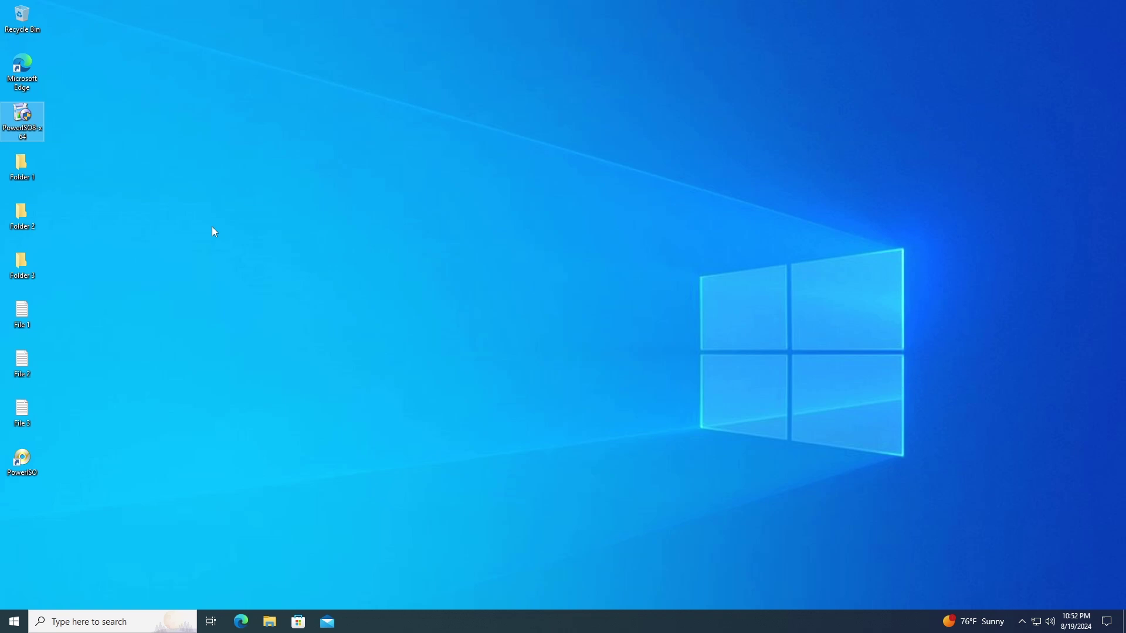
drag(23, 121, 22, 20)
drag(23, 462, 14, 137)
click(124, 181)
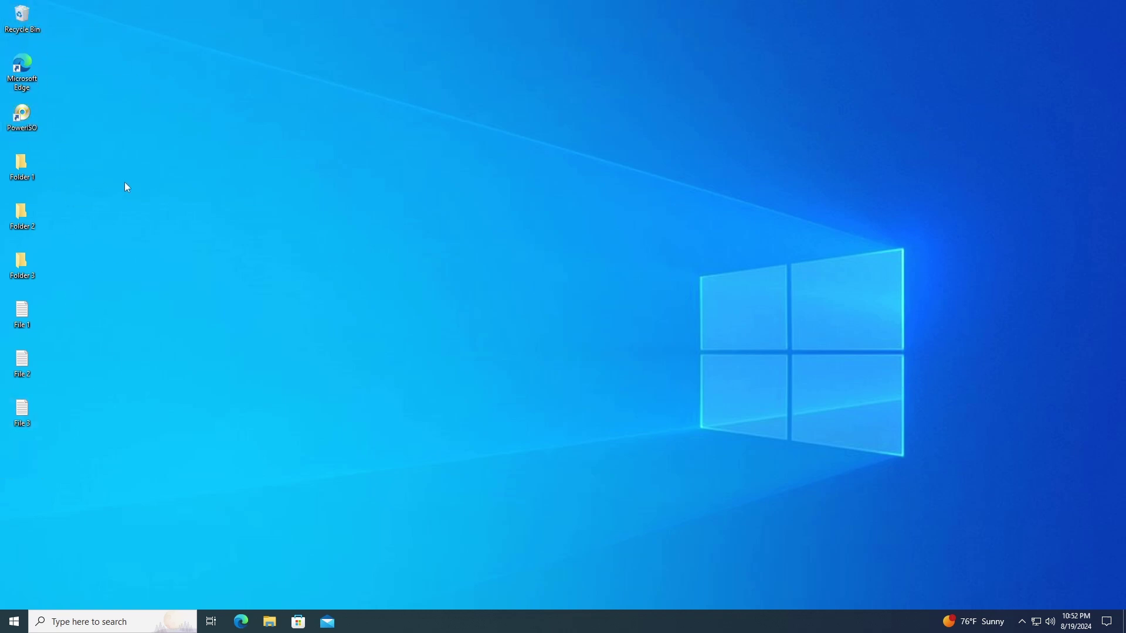
Start PowerISO from its desktop shortcut and continue in trial mode.
right_click(29, 126)
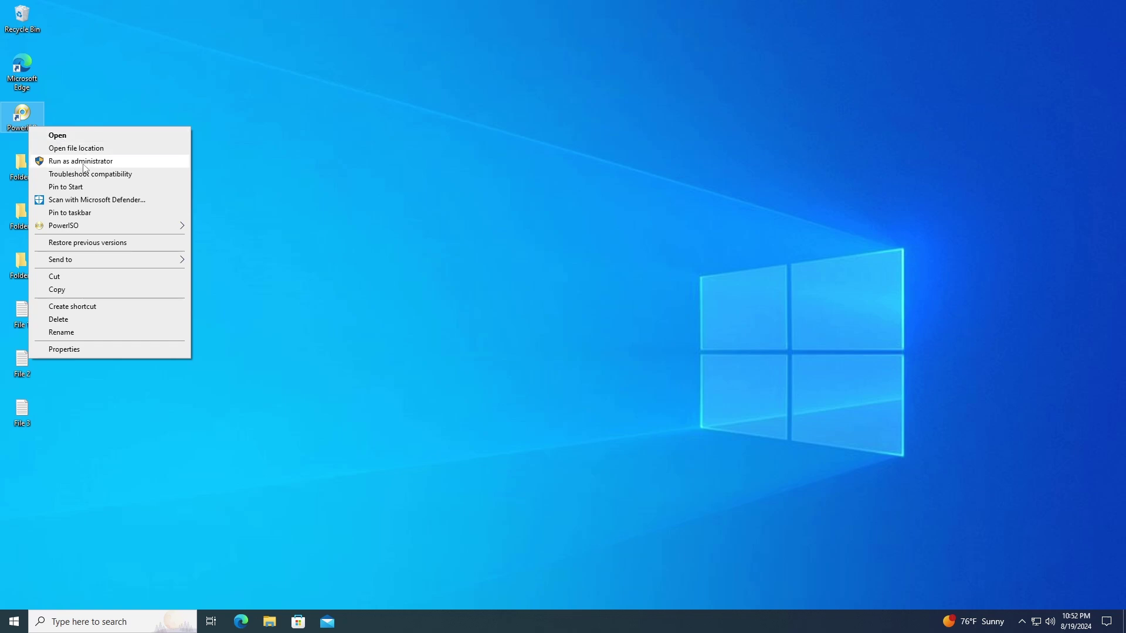
click(80, 137)
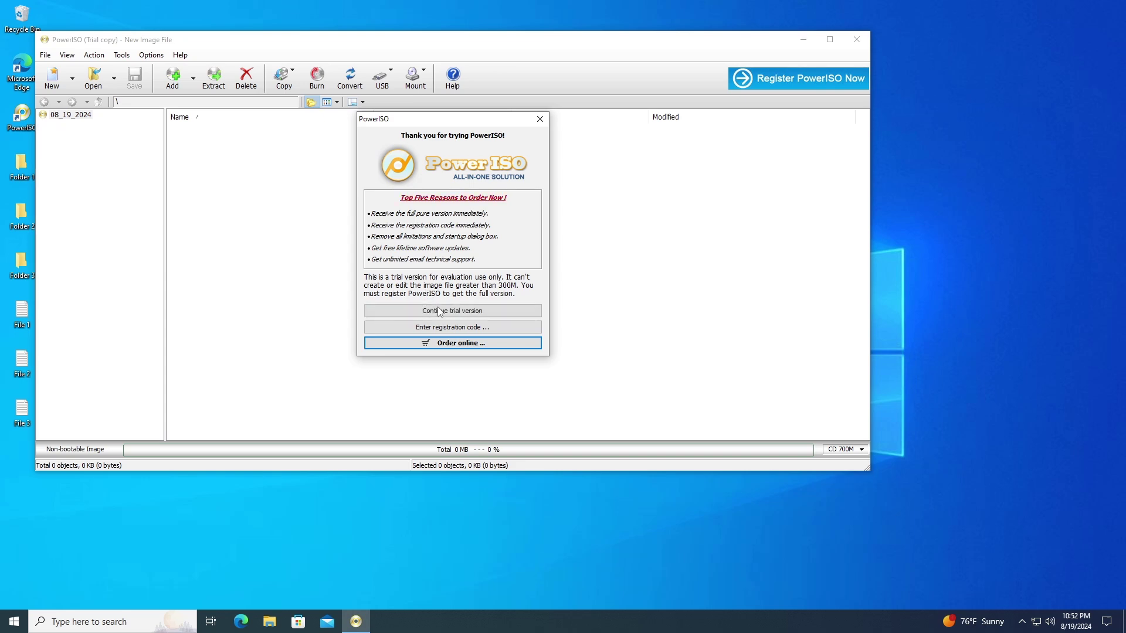
click(440, 311)
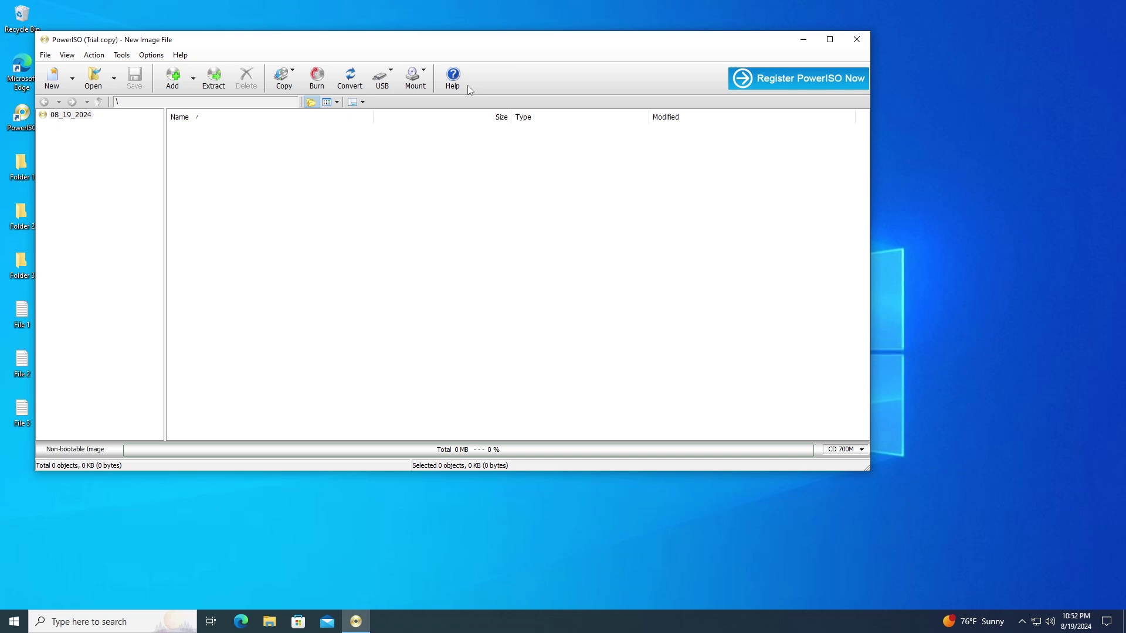
drag(437, 46, 566, 106)
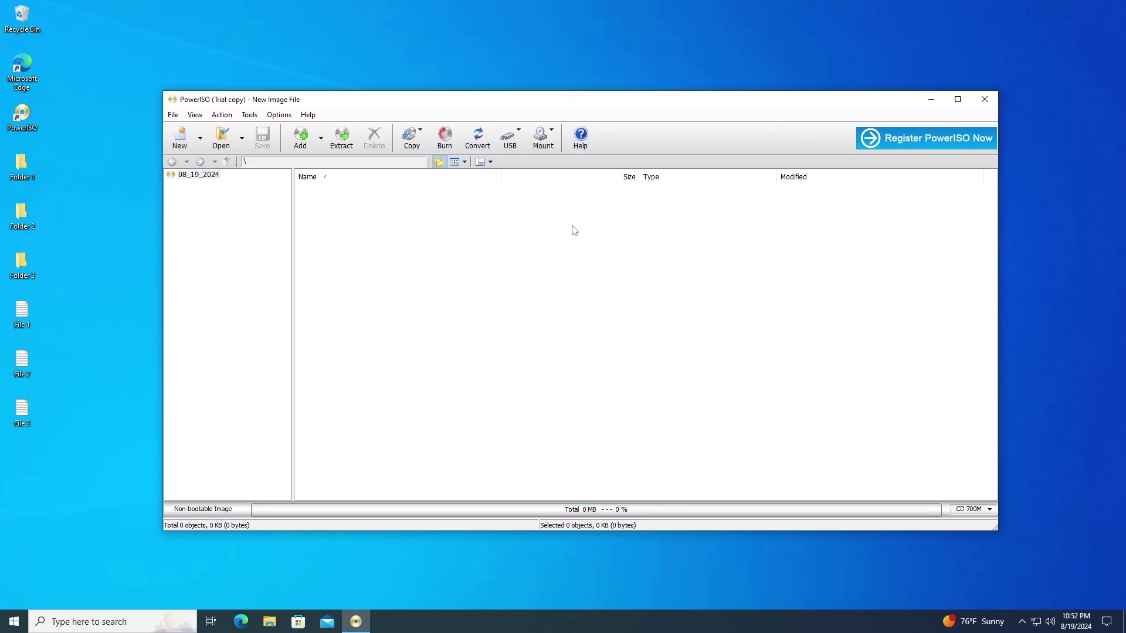
click(303, 141)
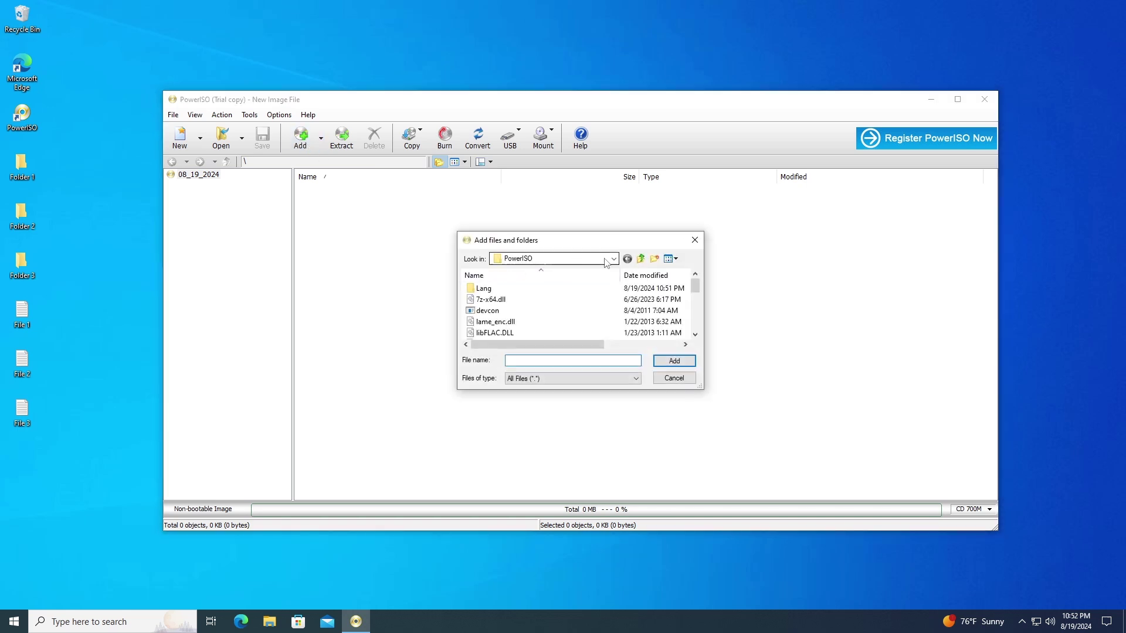
click(607, 263)
click(540, 272)
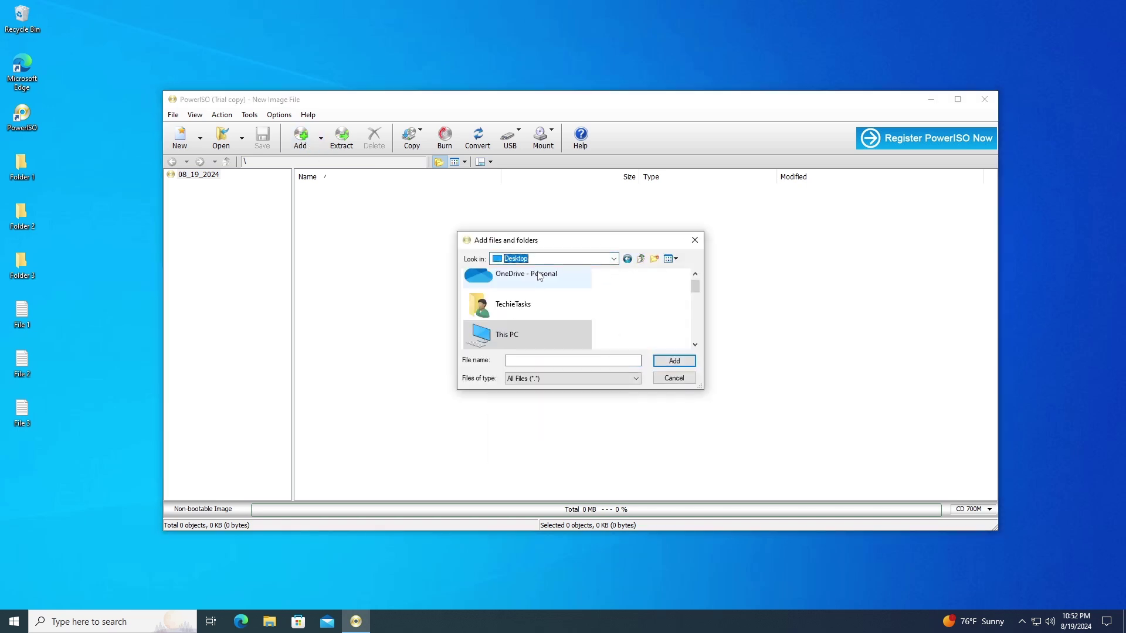
scroll(545, 317, down, 5)
scroll(546, 315, up, 1)
click(532, 308)
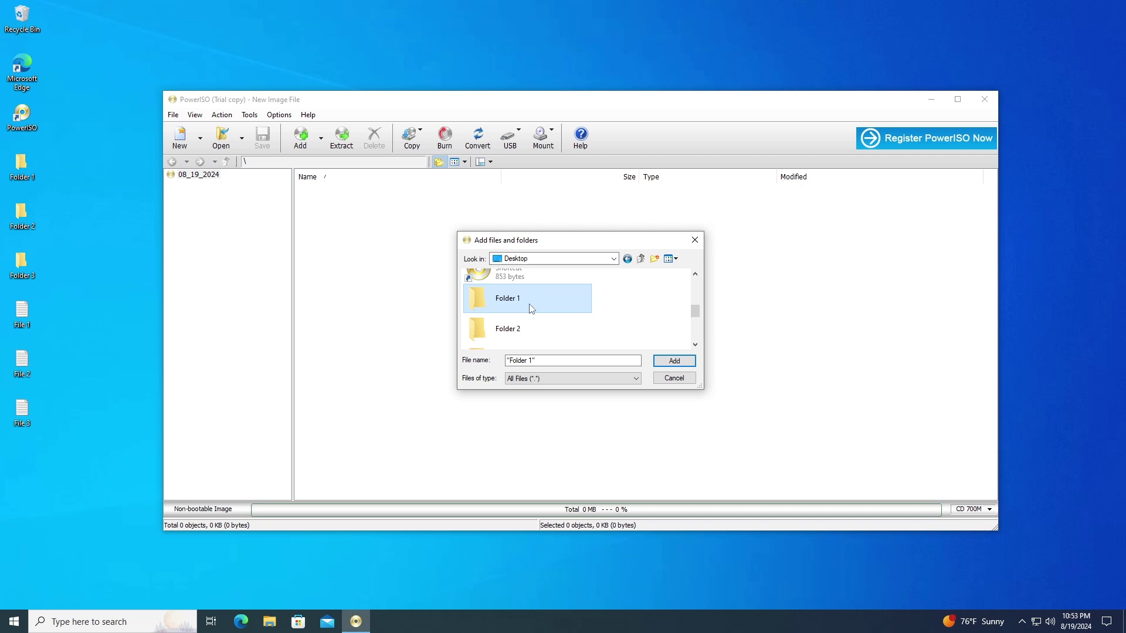
ctrl+click(532, 326)
scroll(532, 309, down, 1)
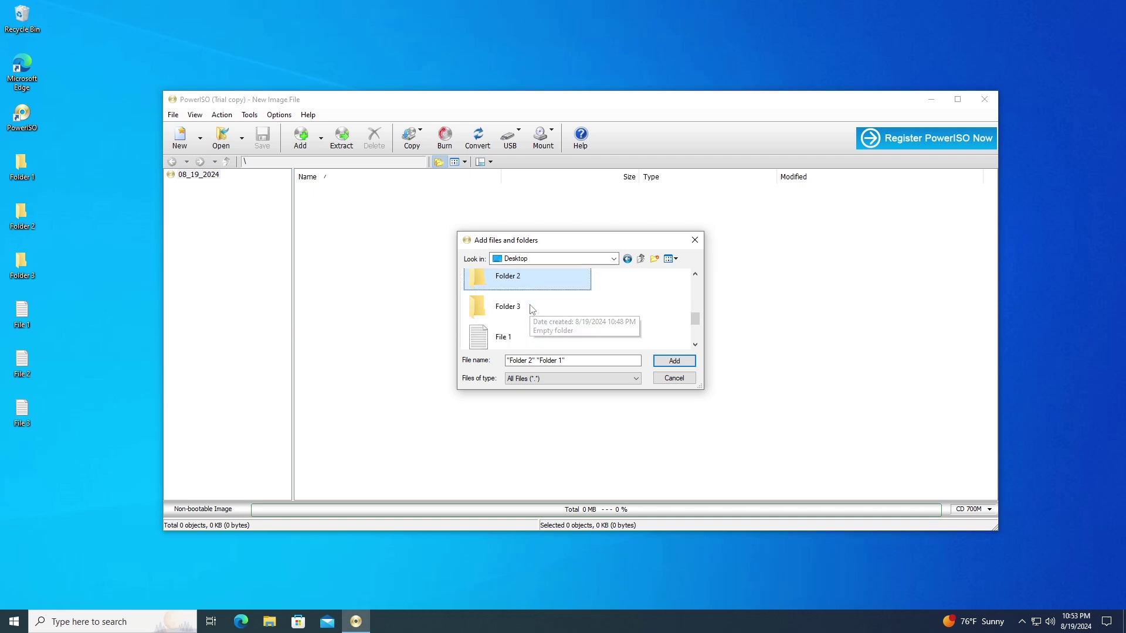
ctrl+click(532, 309)
ctrl+click(531, 334)
scroll(531, 331, down, 1)
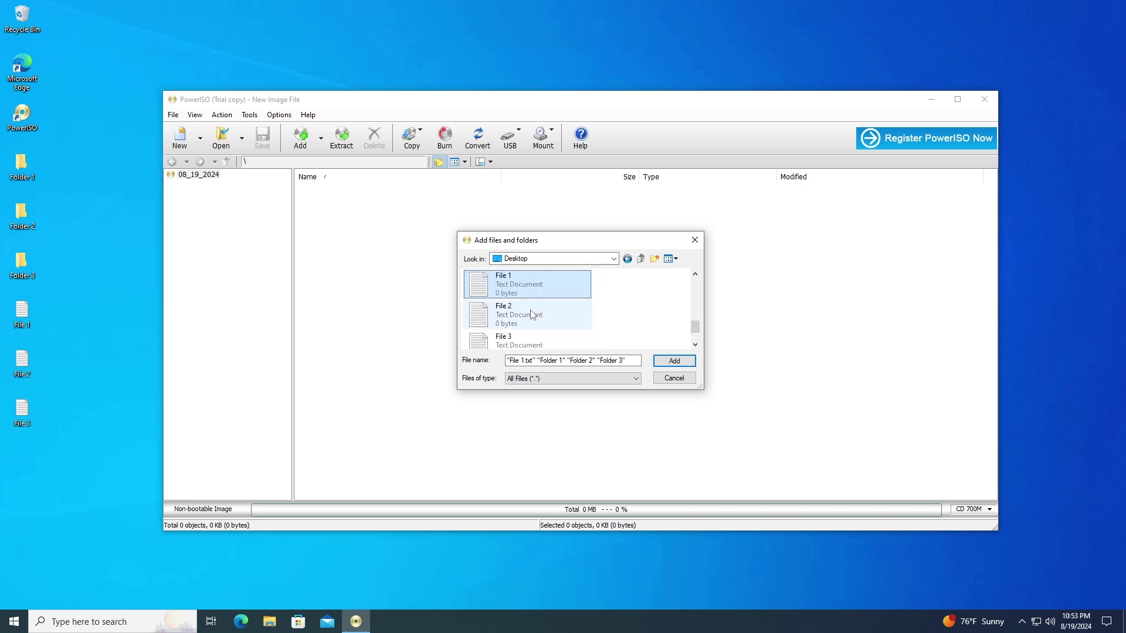
ctrl+click(532, 314)
scroll(539, 314, down, 1)
ctrl+click(544, 312)
scroll(544, 313, down, 1)
scroll(544, 312, up, 4)
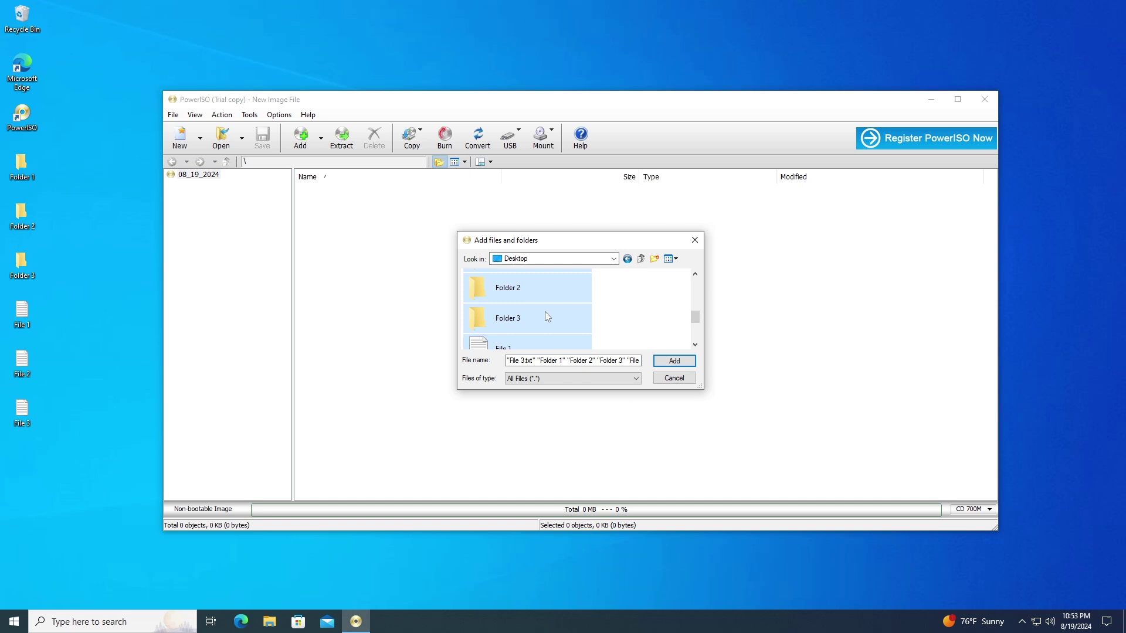
scroll(544, 311, up, 2)
click(679, 379)
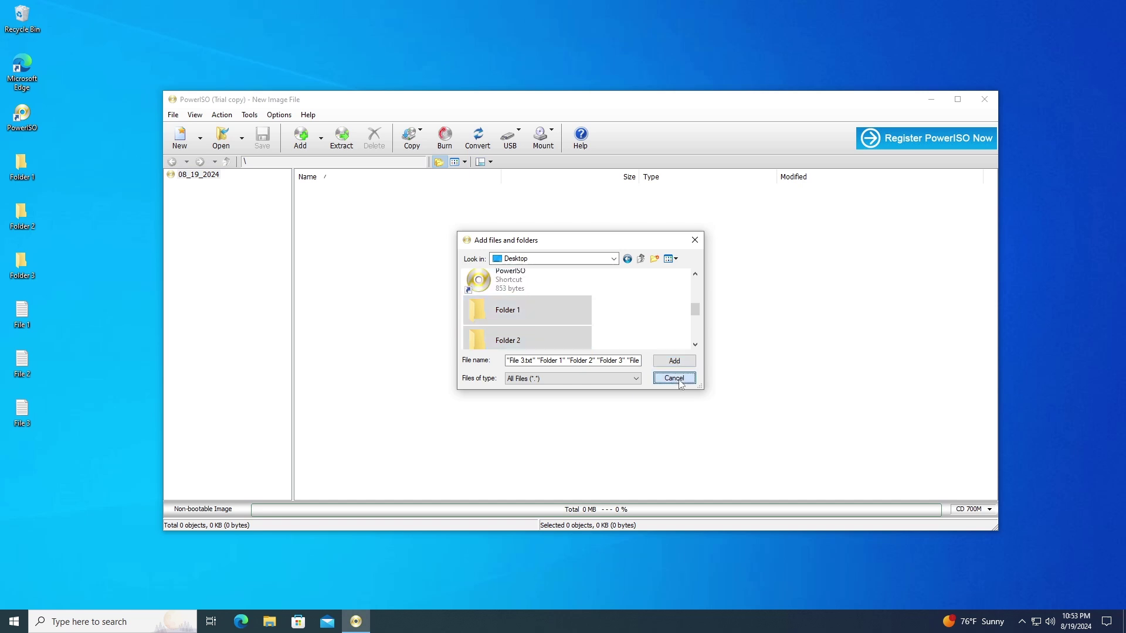
Drop Folder 1–3 and File 1.txt–File 3.txt into the image and rename its volume 'ISO File'.
drag(94, 437, 246, 275)
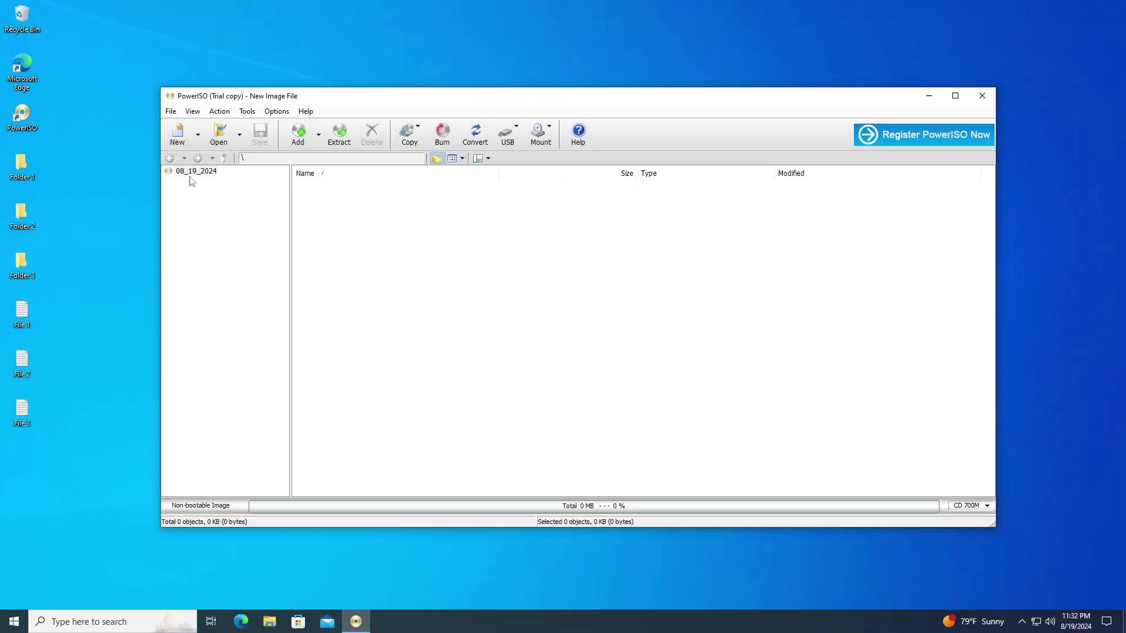
click(197, 174)
right_click(199, 177)
click(244, 253)
text(ISO File)
key(Return)
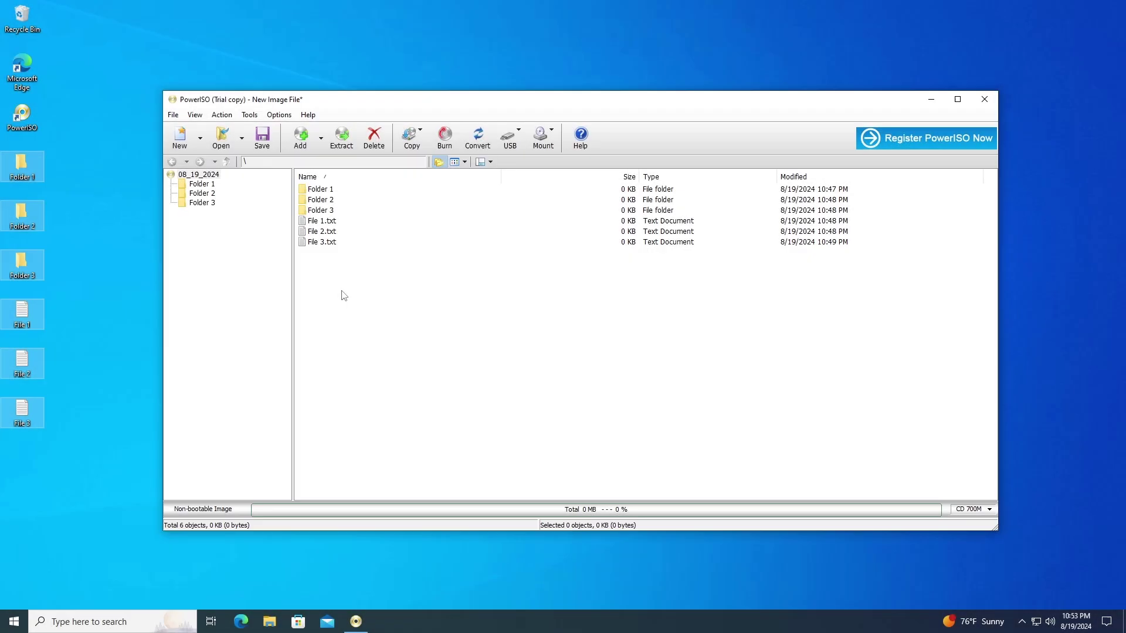
Save the image to the Desktop as 'Image File' in Standard ISO Images (*.iso) format.
click(262, 140)
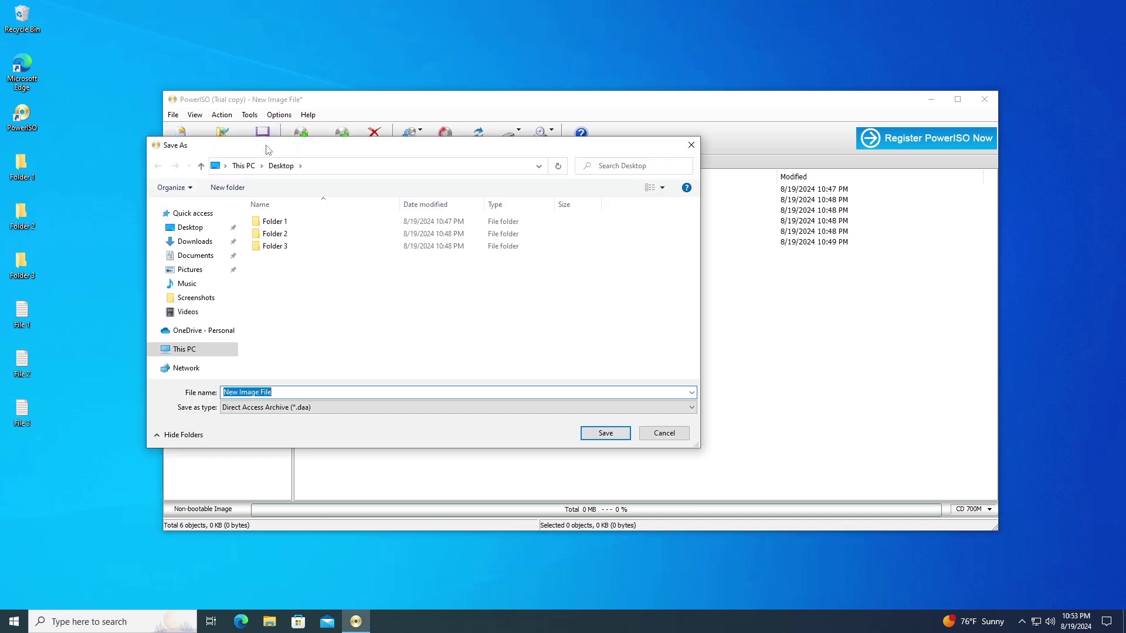
click(189, 230)
click(278, 392)
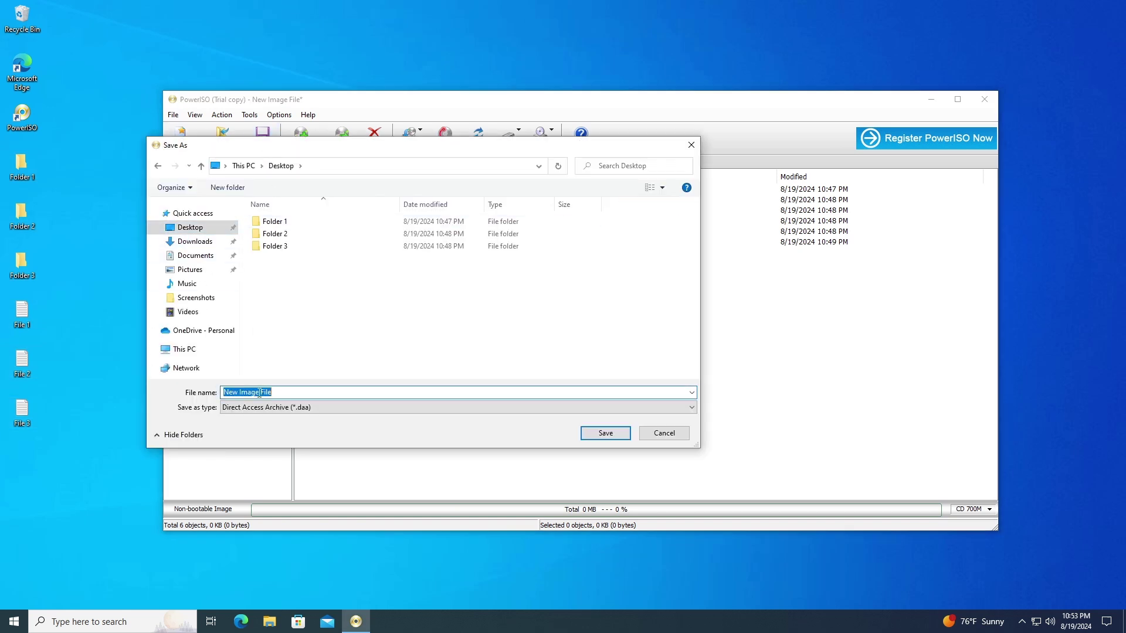
click(237, 394)
key(shift+Home)
key(BackSpace)
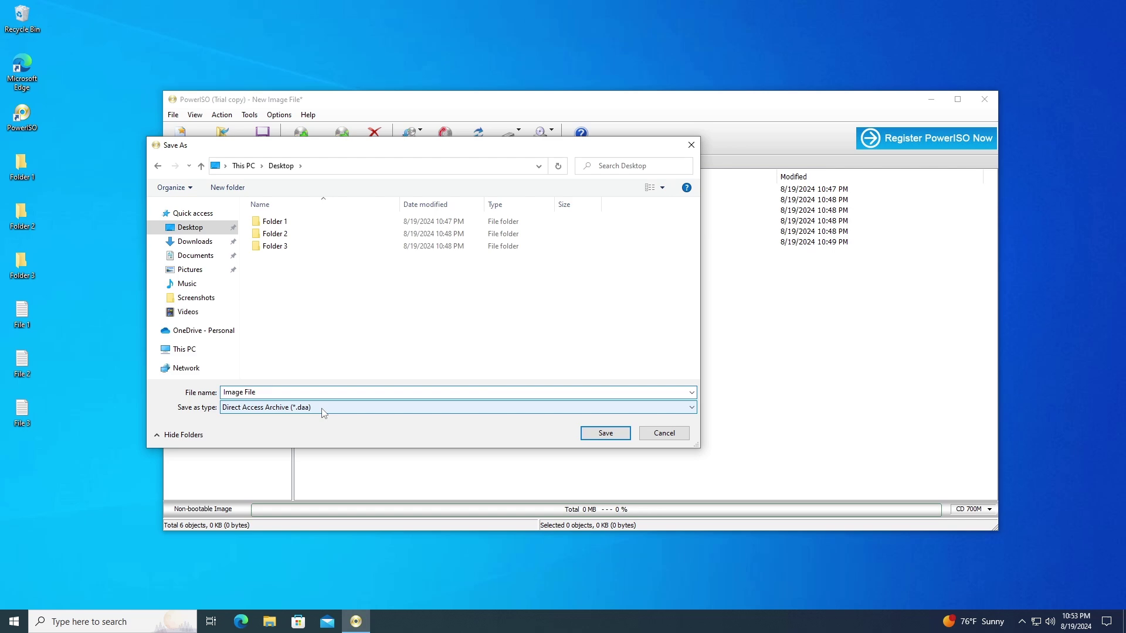
click(240, 416)
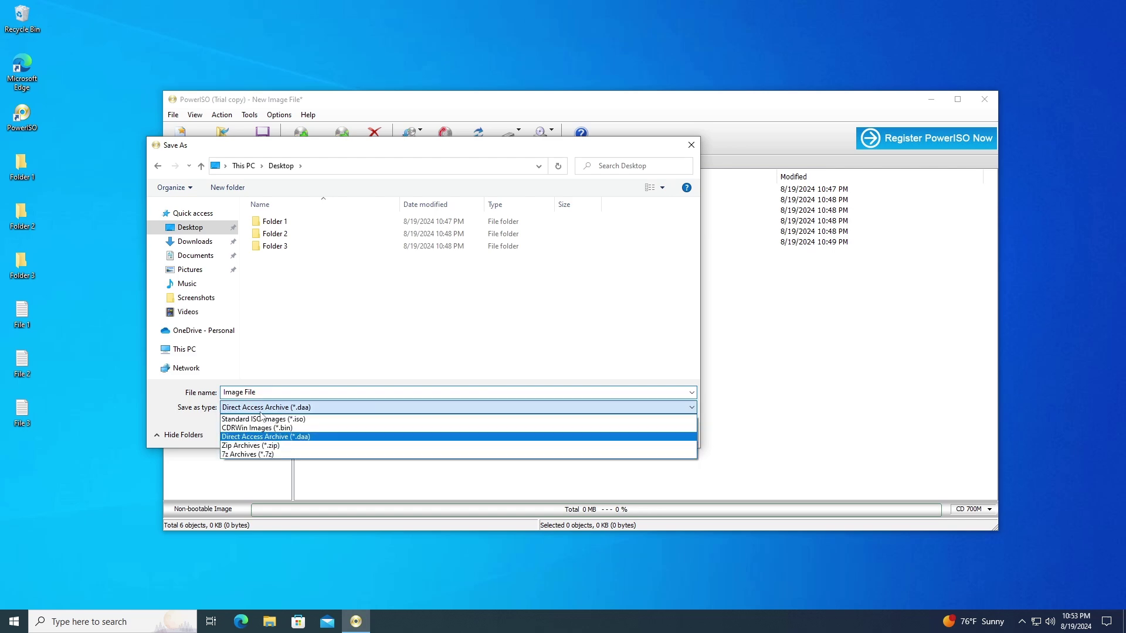
click(315, 420)
click(599, 433)
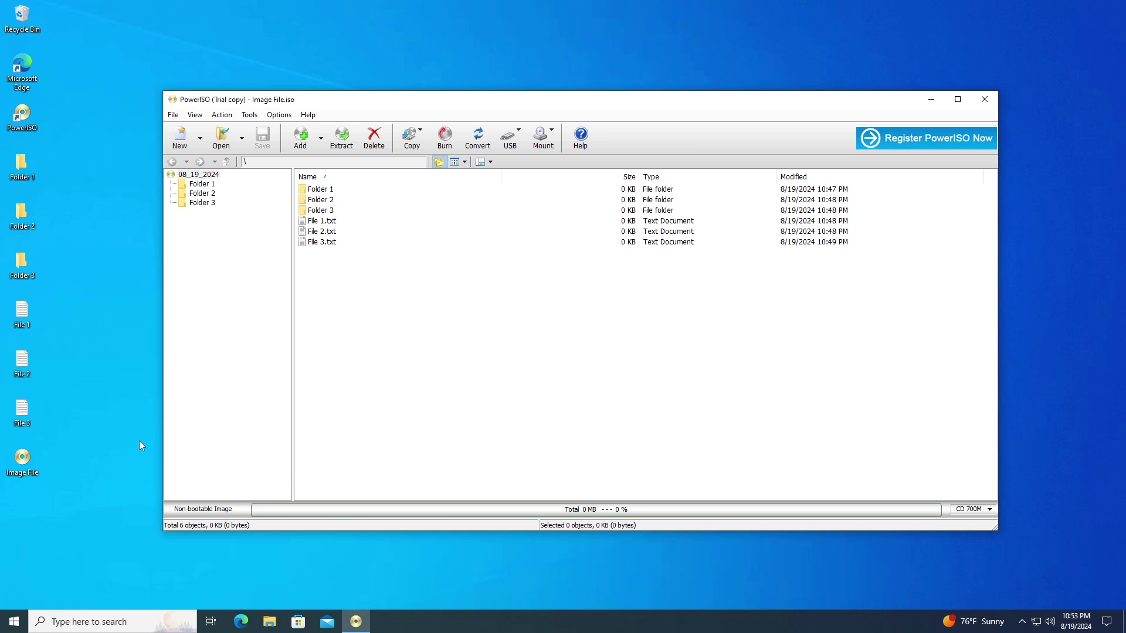
Check Image File's properties (72.0 KB), then open it in PowerISO to see its six items.
click(26, 474)
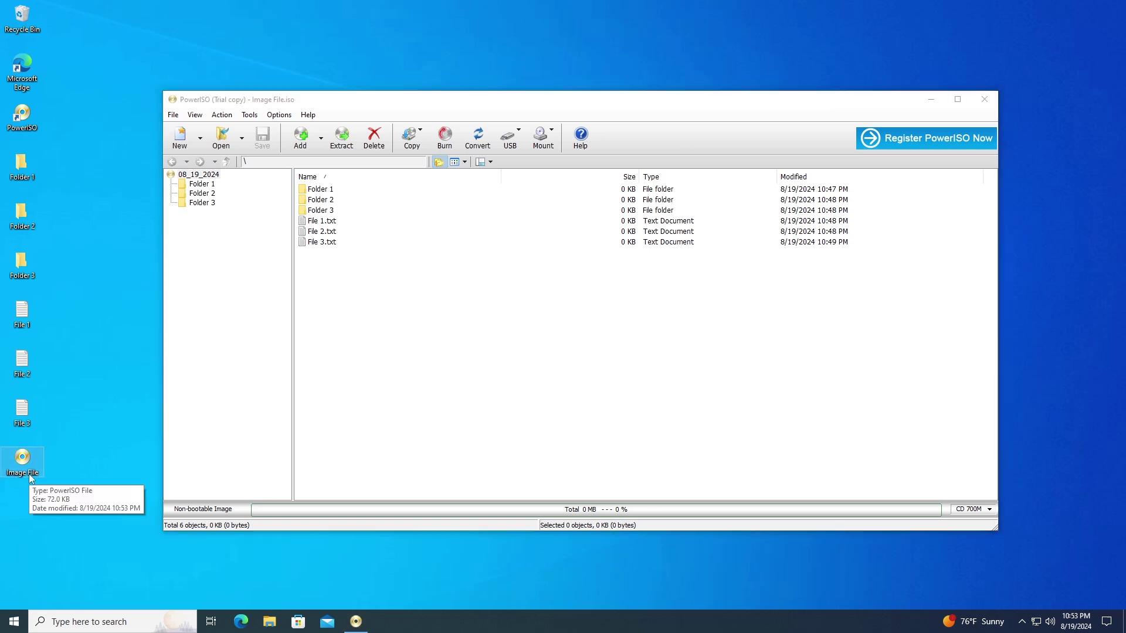
right_click(30, 477)
click(64, 464)
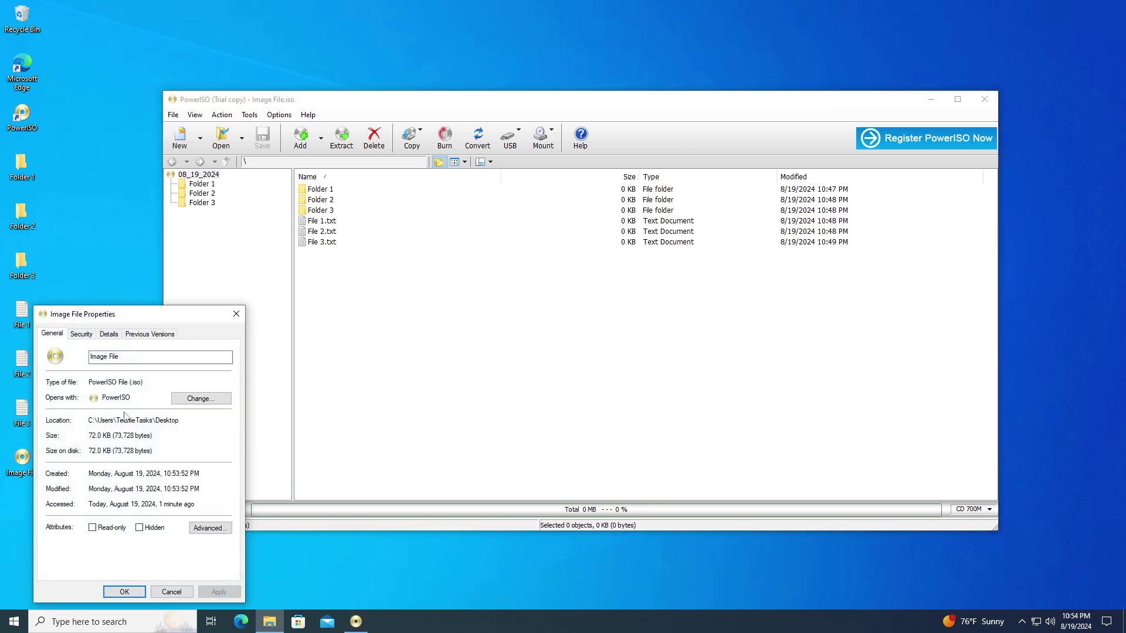
click(176, 591)
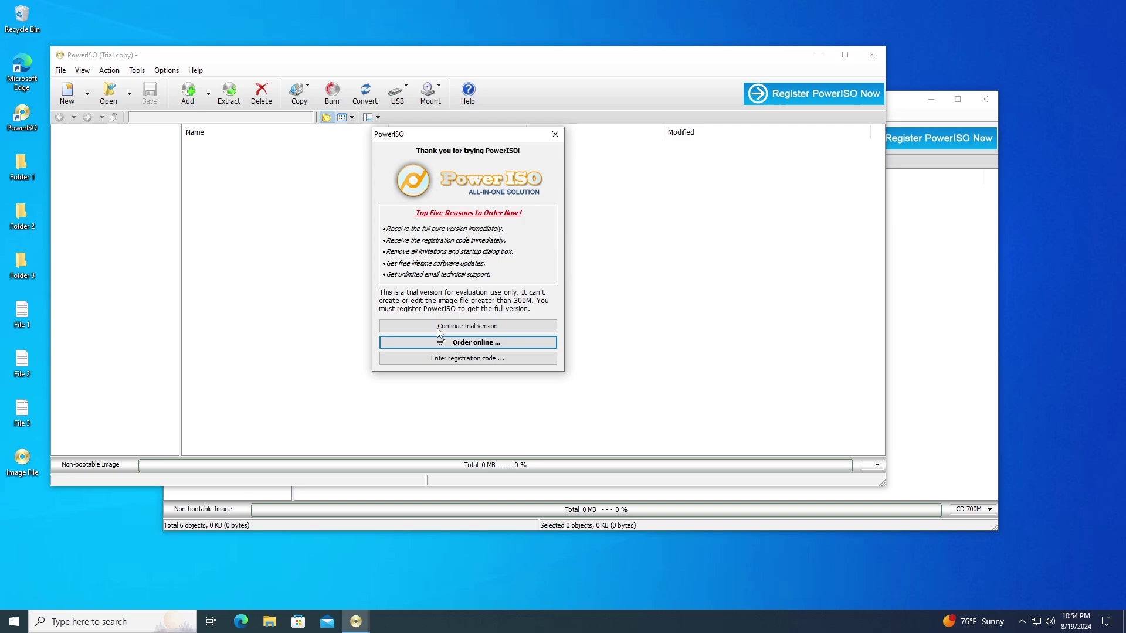
click(439, 327)
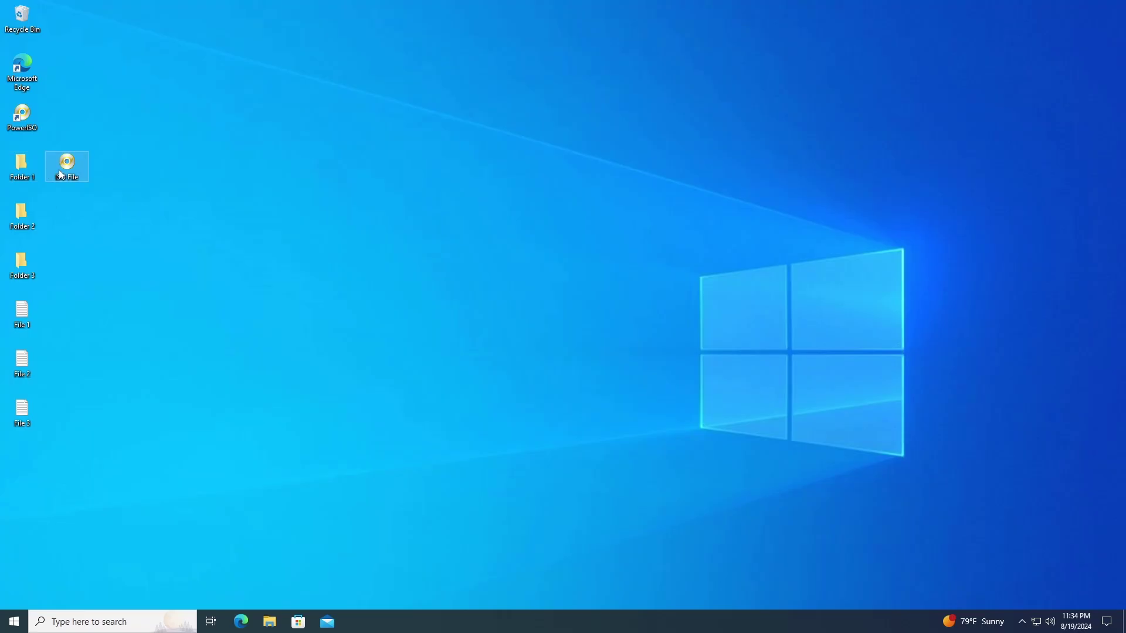
Set PowerISO's number of virtual drives to 1 from the ISO File context menu.
right_click(61, 171)
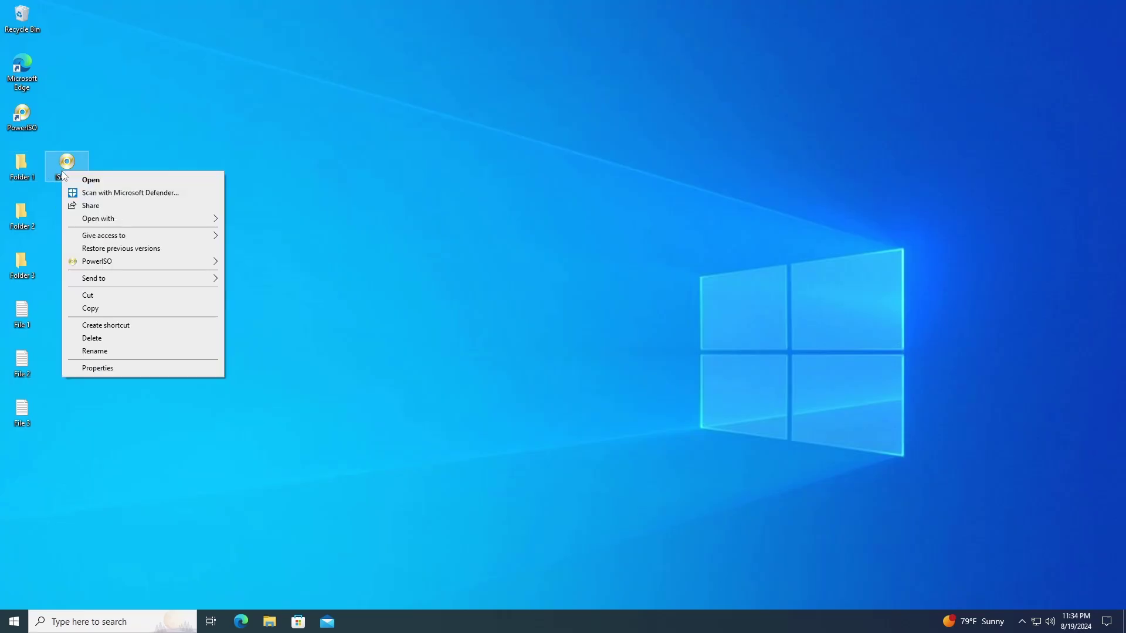
mouse_move(129, 264)
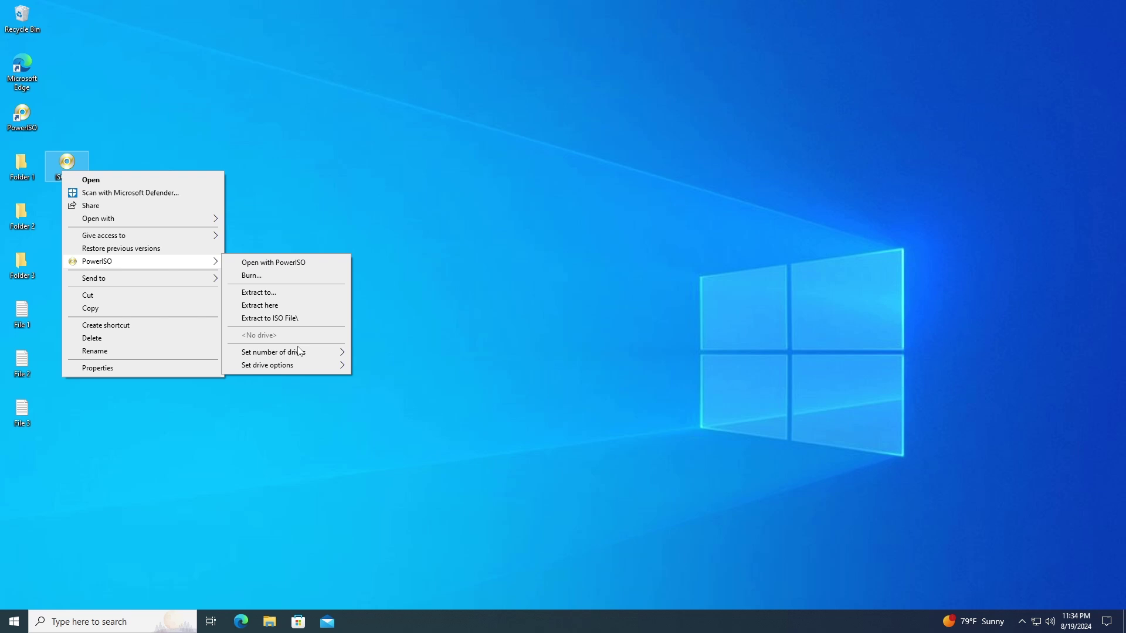
mouse_move(302, 356)
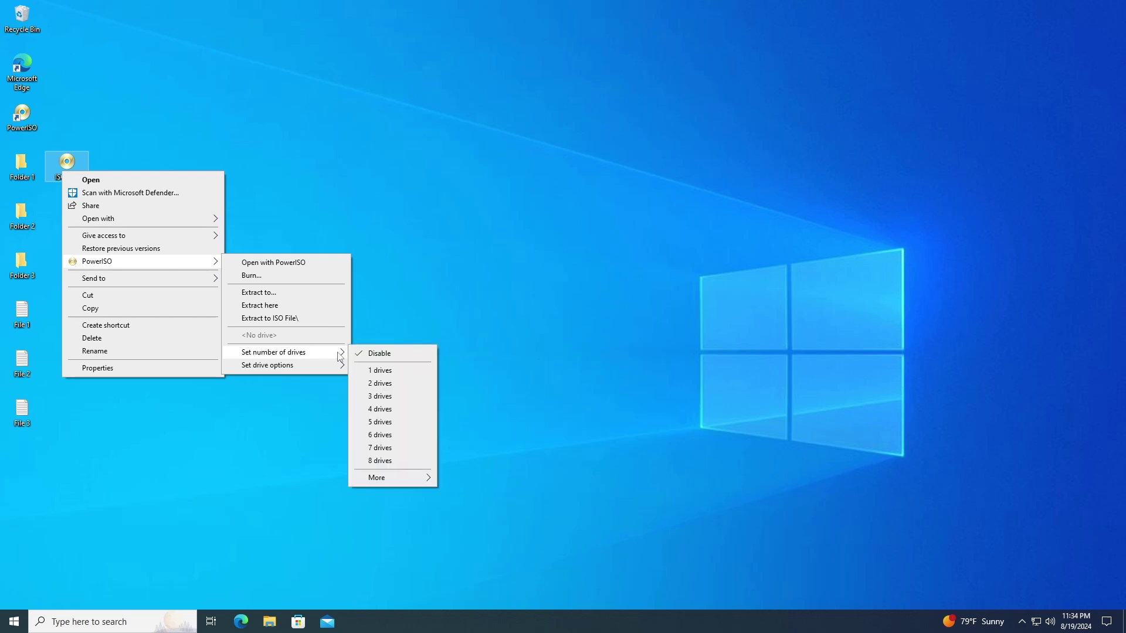
click(394, 371)
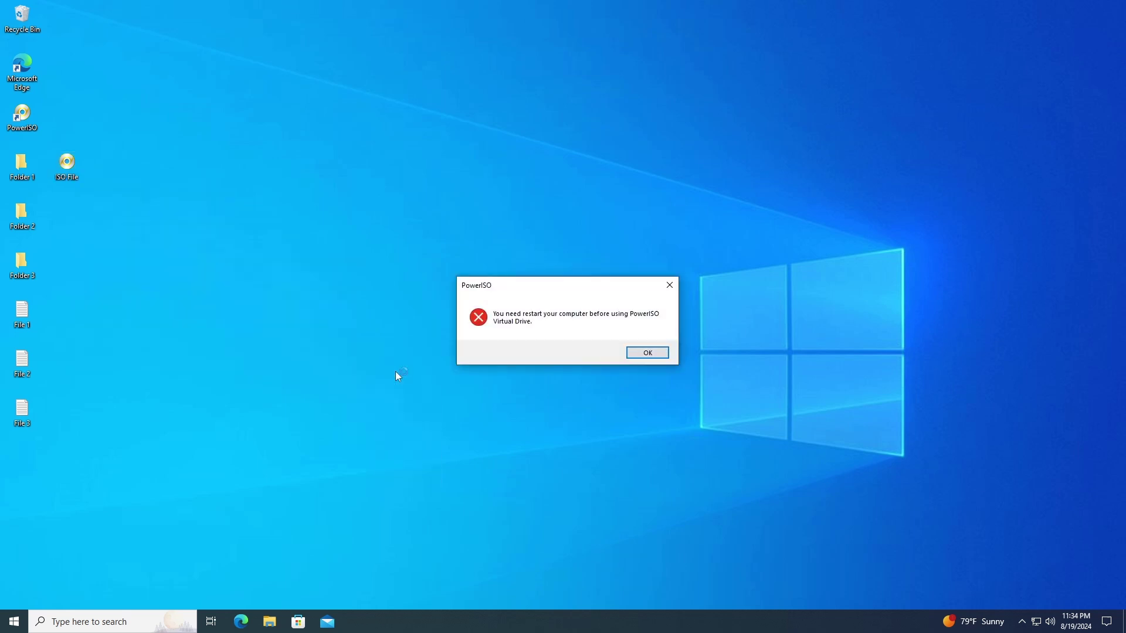
click(648, 354)
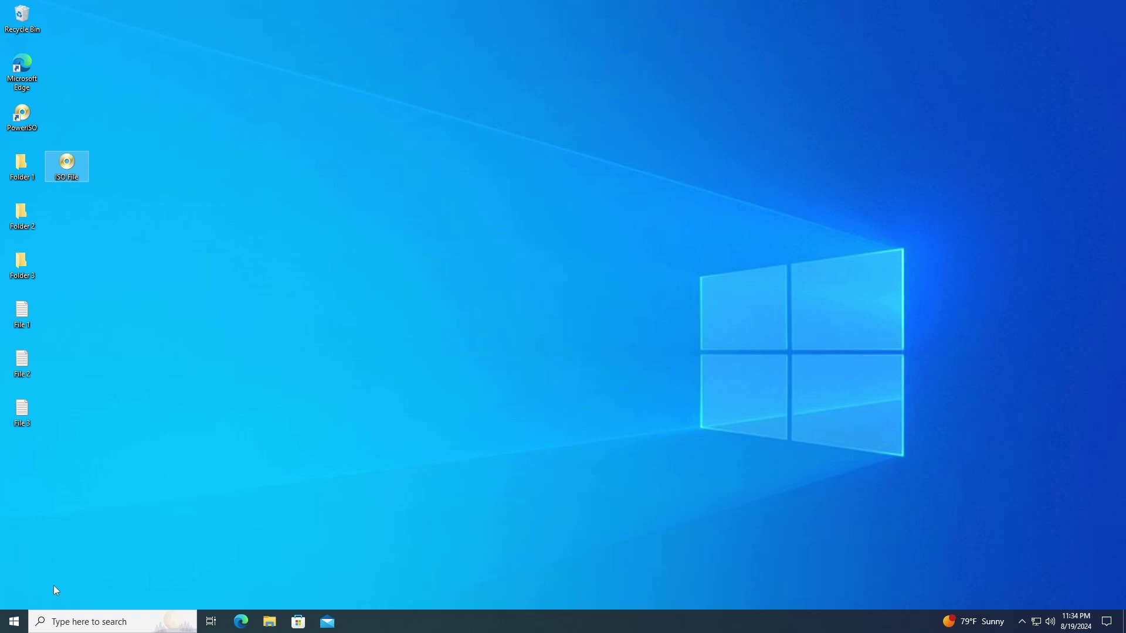
Restart Windows so the virtual drive can be used.
right_click(14, 622)
mouse_move(59, 584)
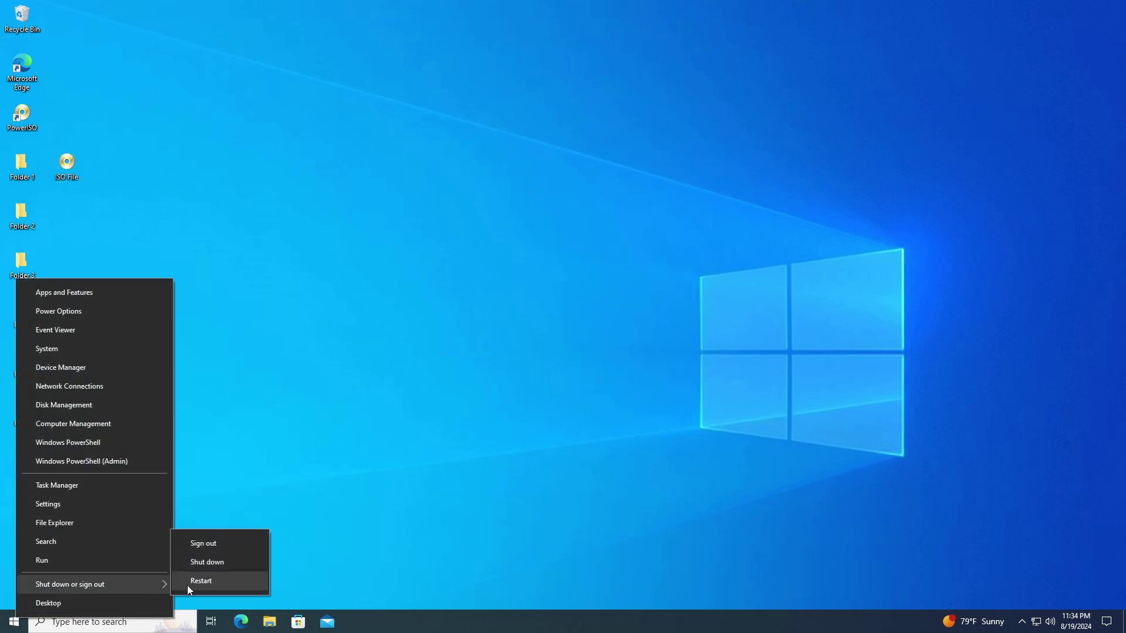
click(189, 582)
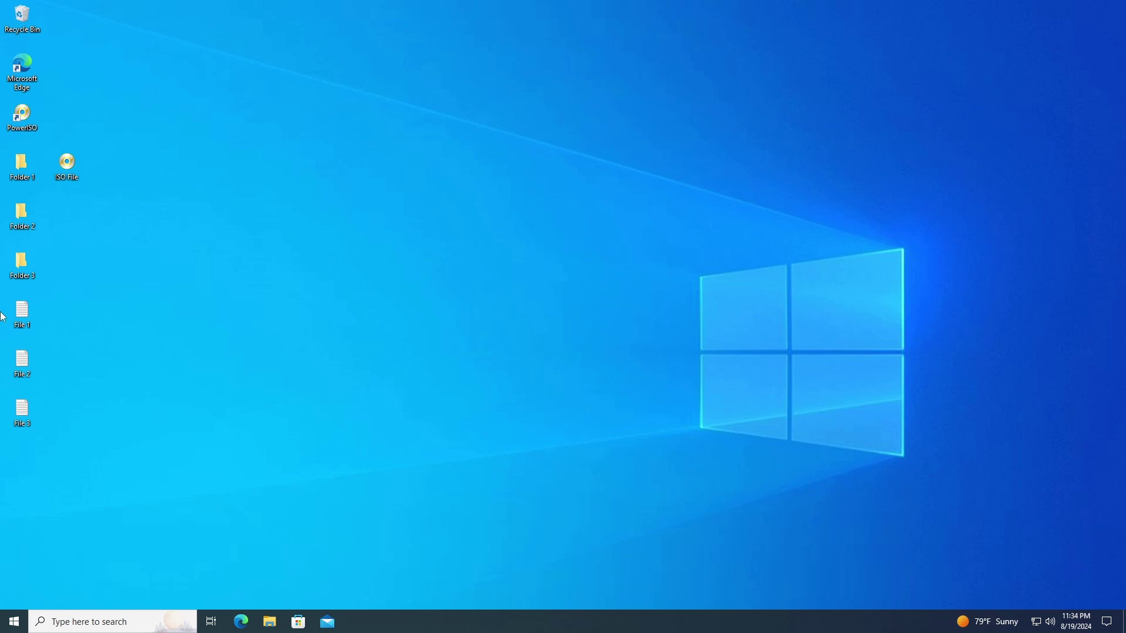
Set PowerISO's number of virtual drives to 1 again via ISO File's context menu.
right_click(76, 172)
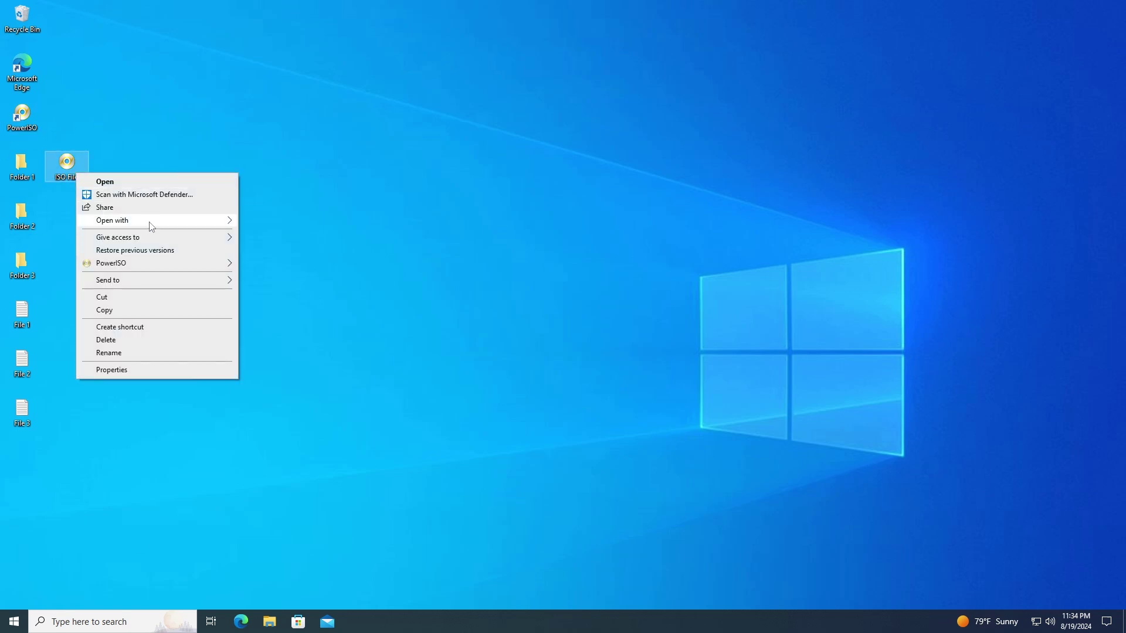
right_click(77, 175)
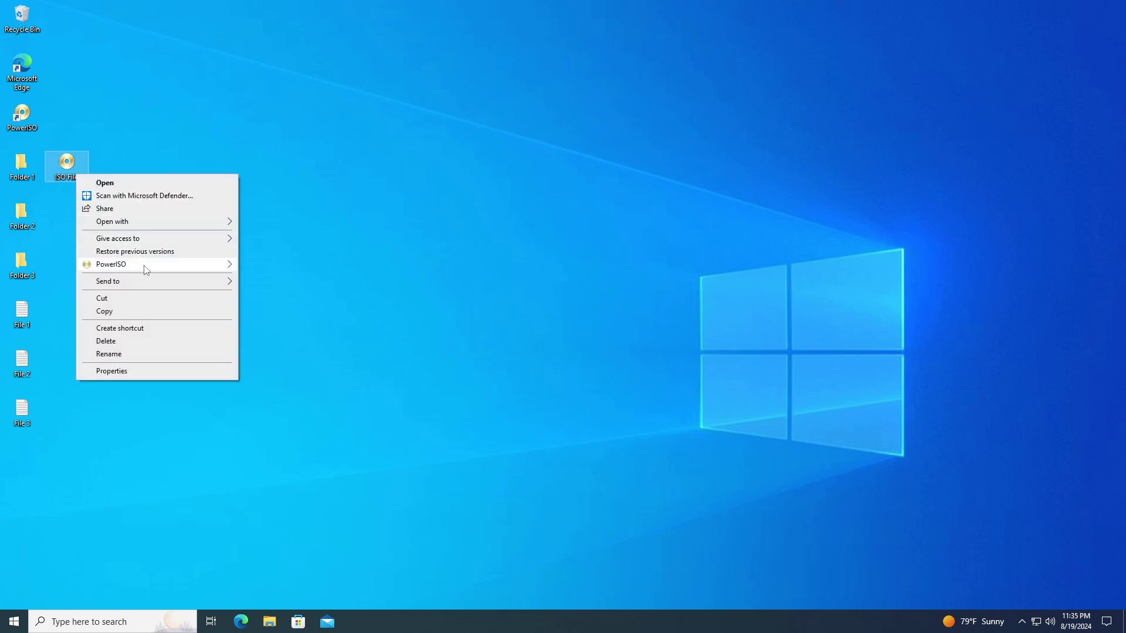
mouse_move(146, 267)
mouse_move(305, 356)
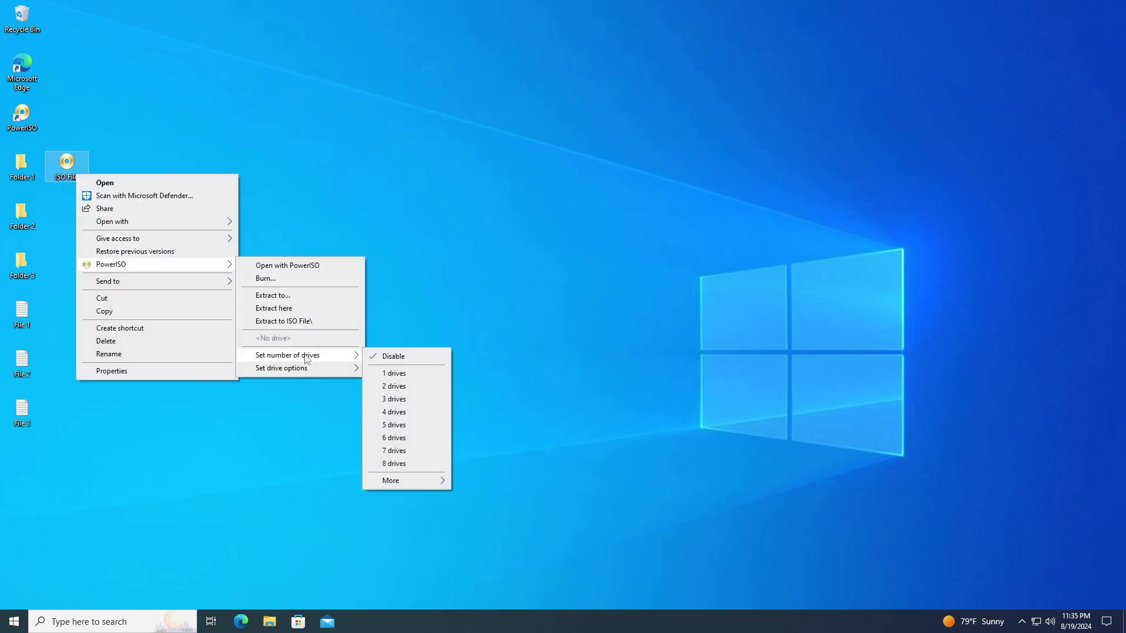
click(382, 376)
Mount ISO File to drive F: and launch File Explorer.
right_click(68, 183)
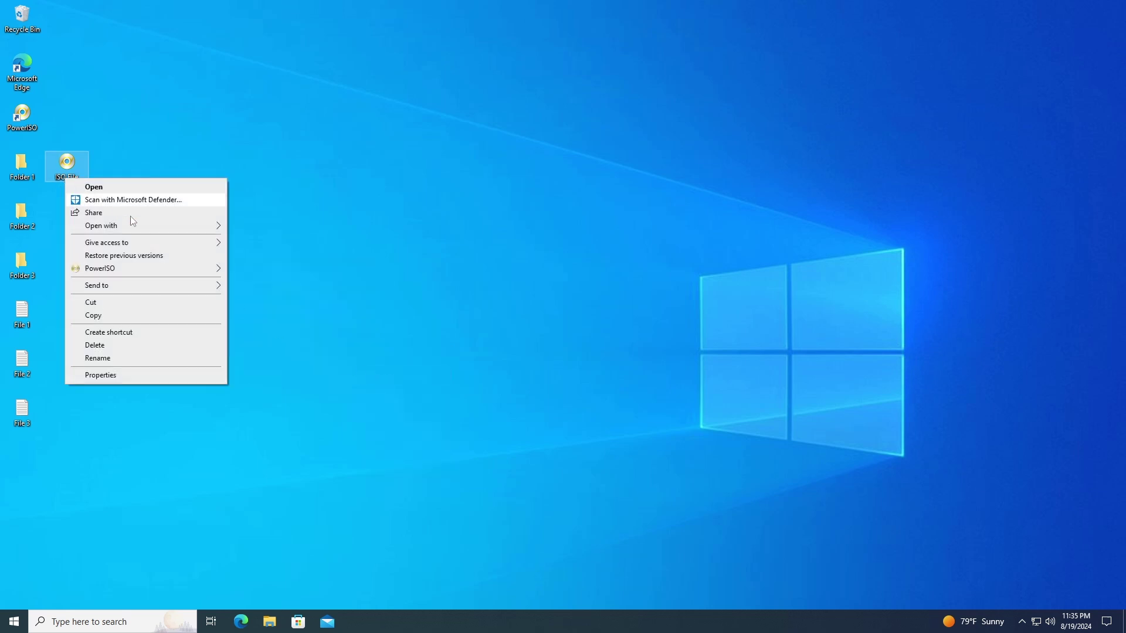
mouse_move(157, 269)
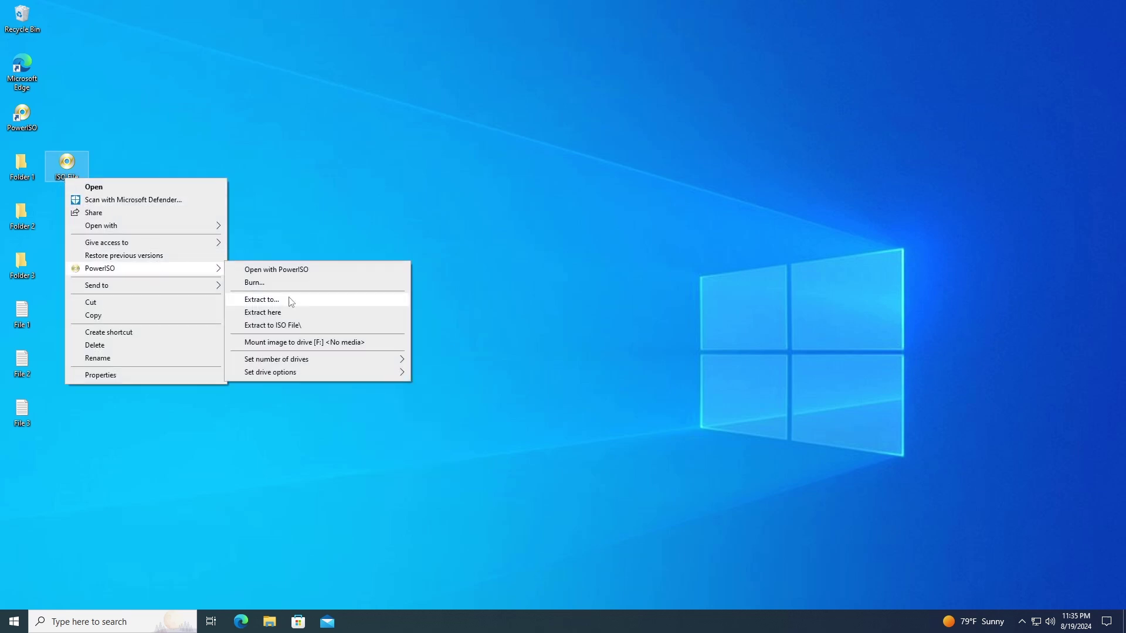
click(287, 344)
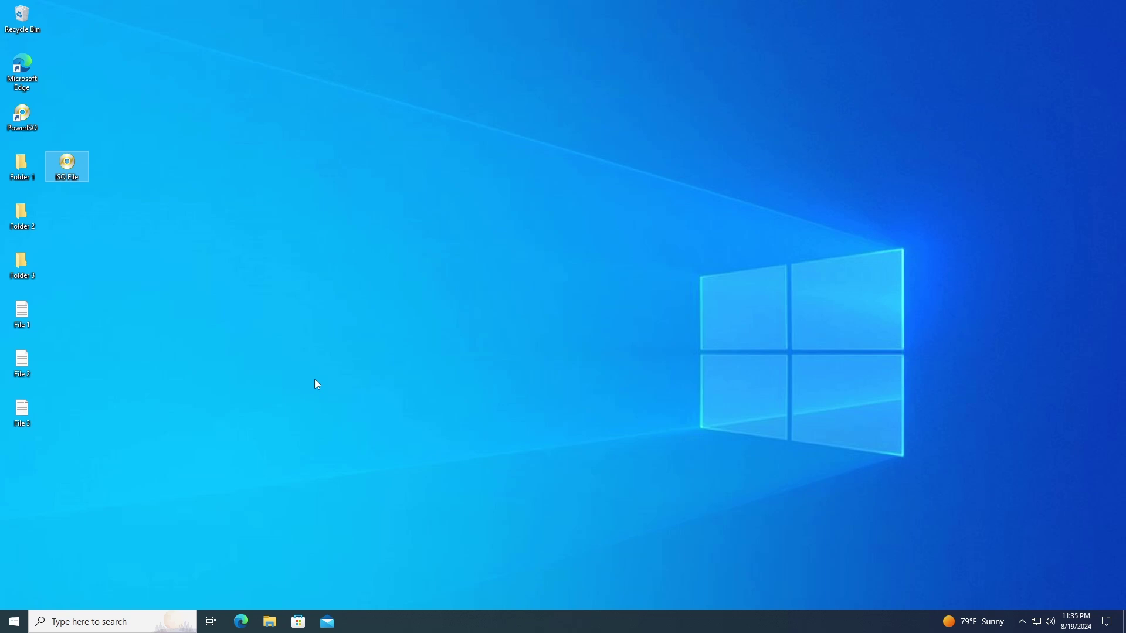
click(270, 621)
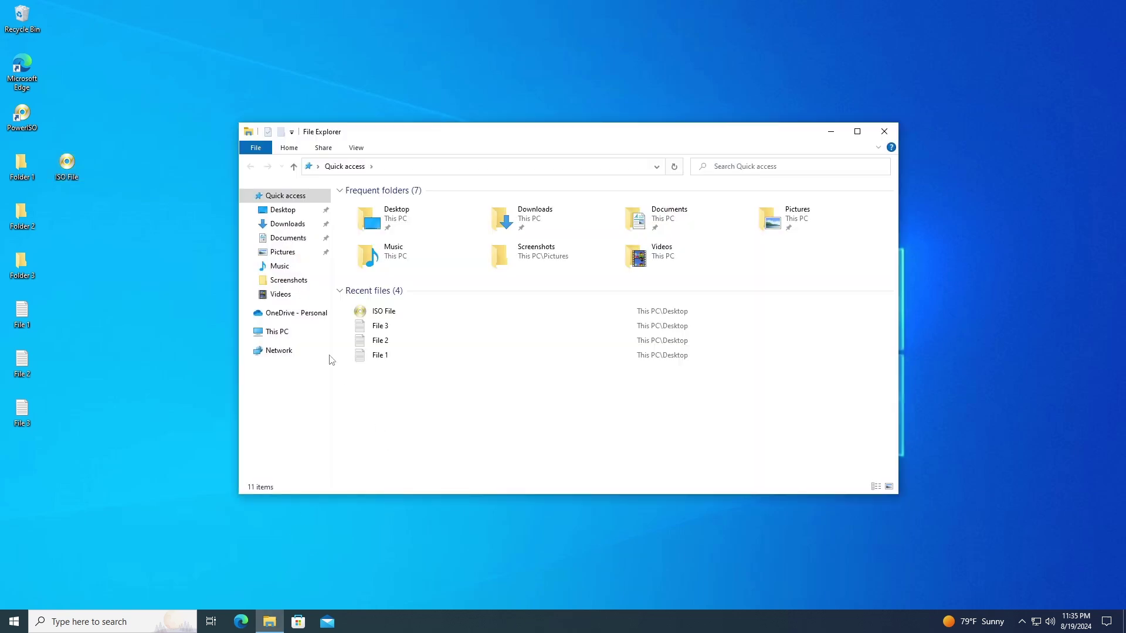
Browse CD Drive (F:) from This PC to view its folders and text files.
click(284, 332)
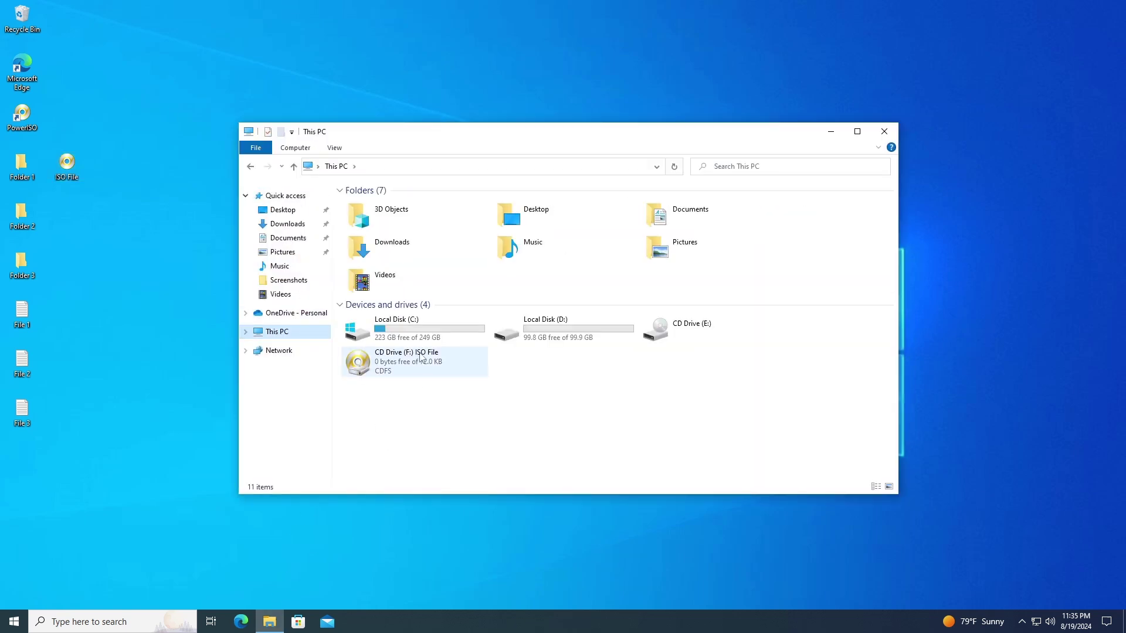
double_click(420, 356)
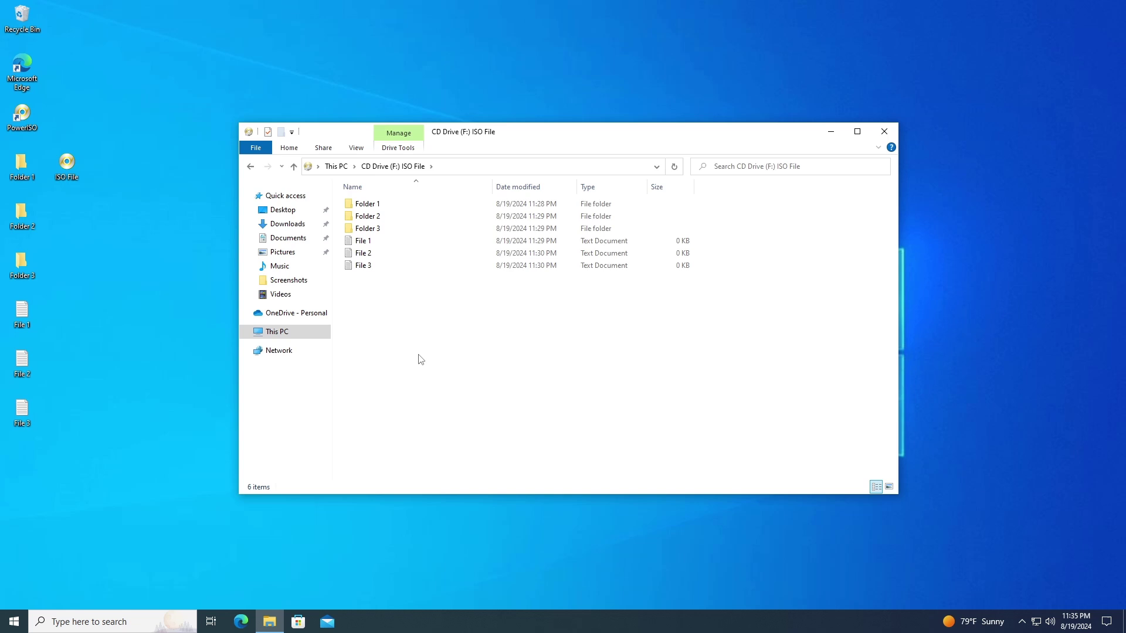
key(alt+Left)
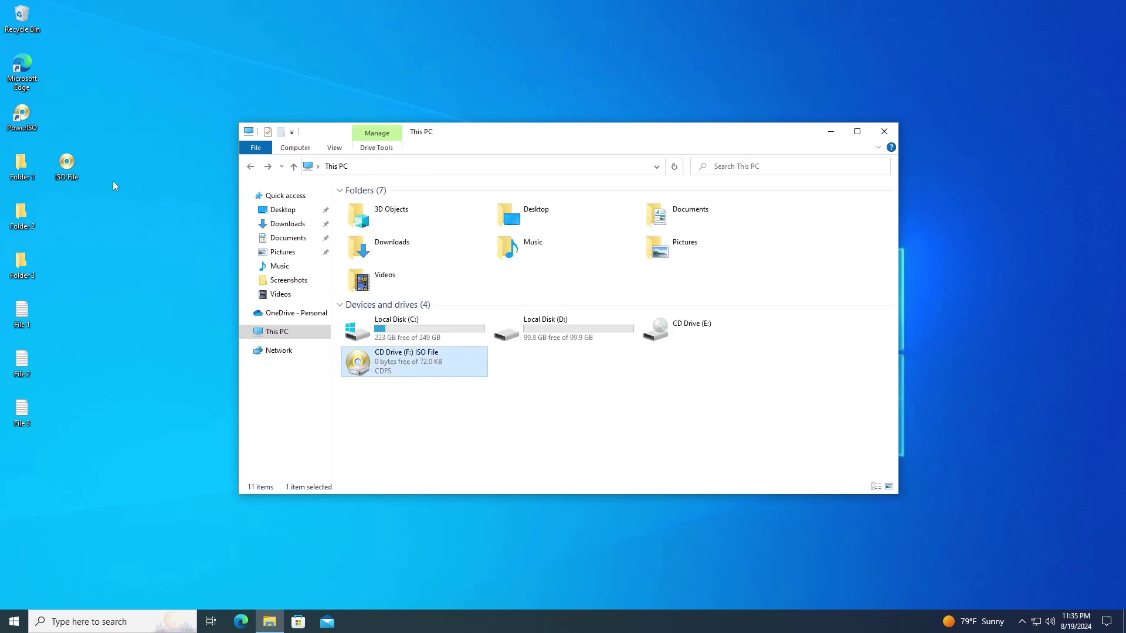
Disable PowerISO's virtual drives so drive F: disappears.
right_click(77, 167)
mouse_move(147, 258)
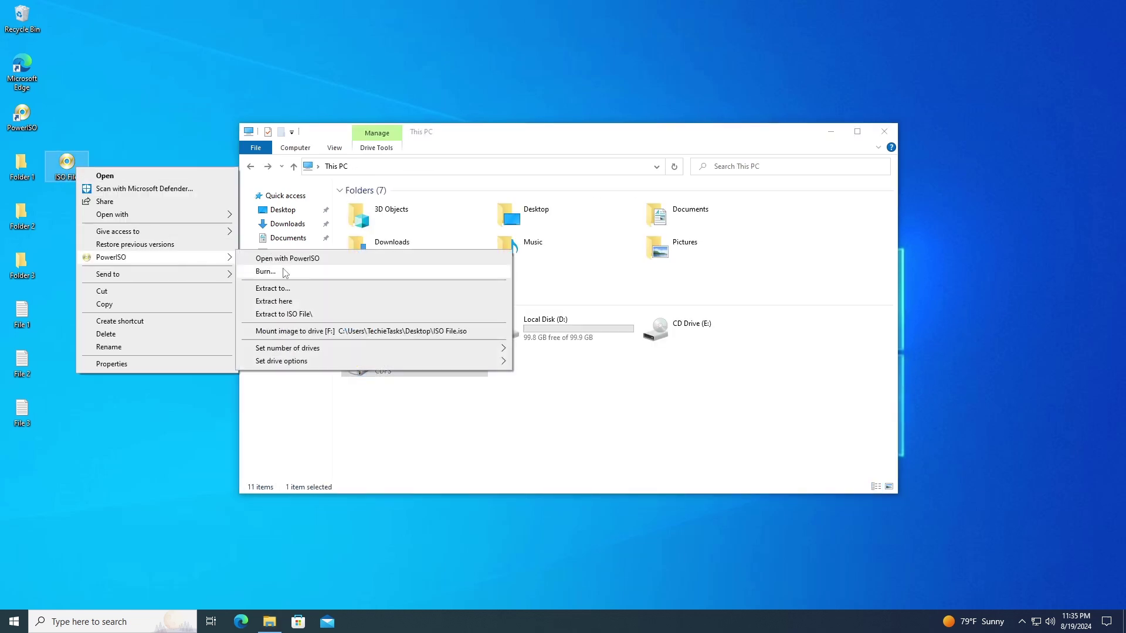
mouse_move(325, 354)
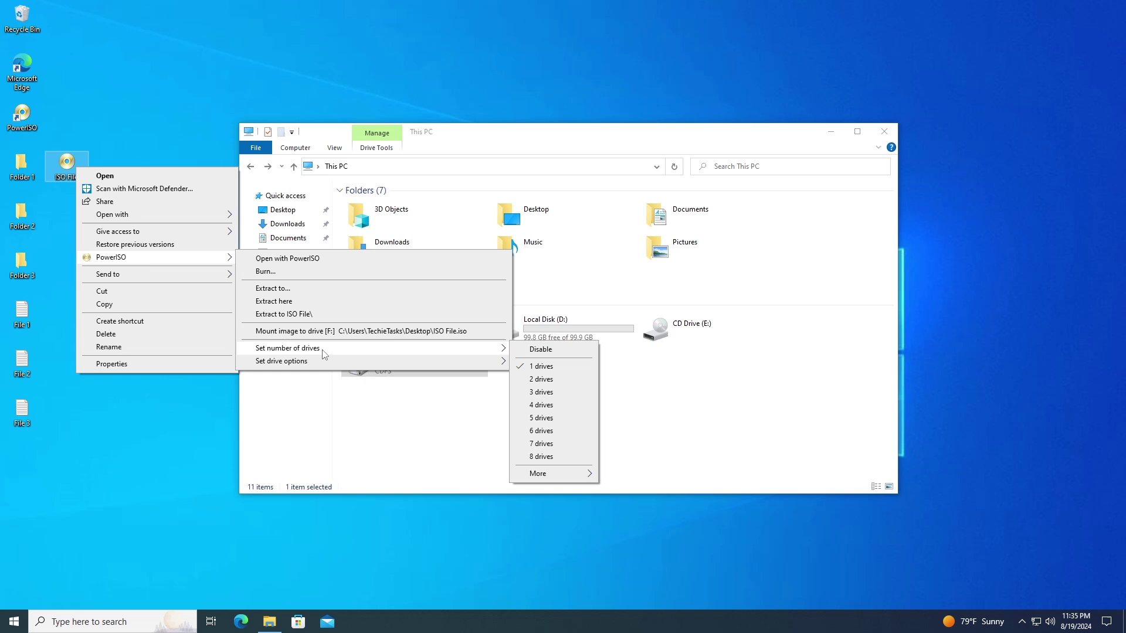
click(547, 353)
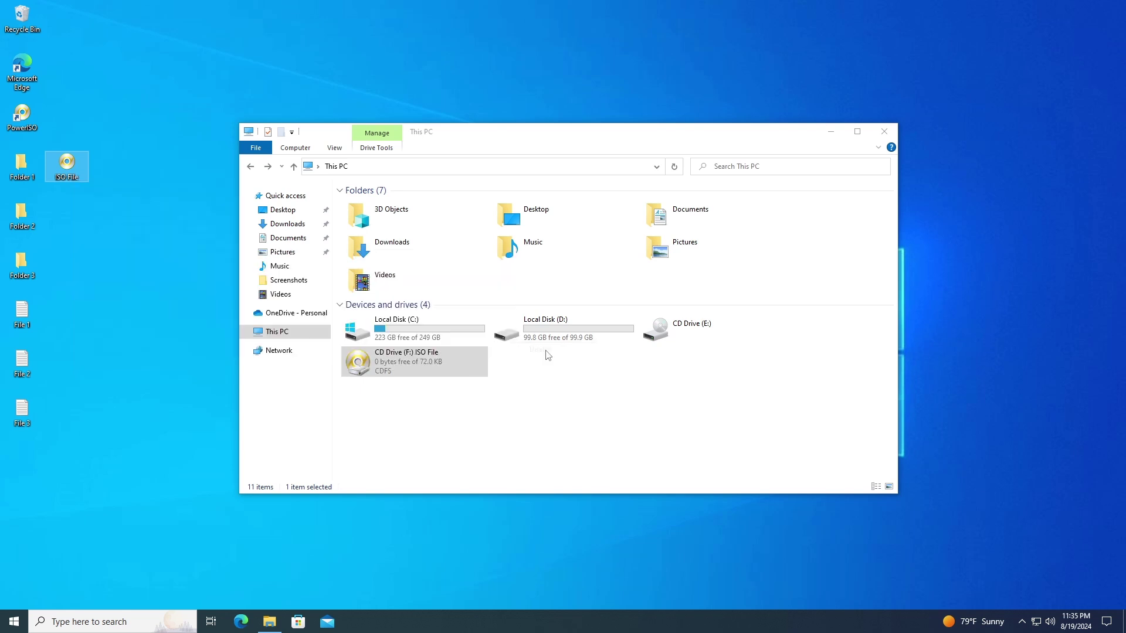
Close the File Explorer window to return to the desktop.
click(885, 133)
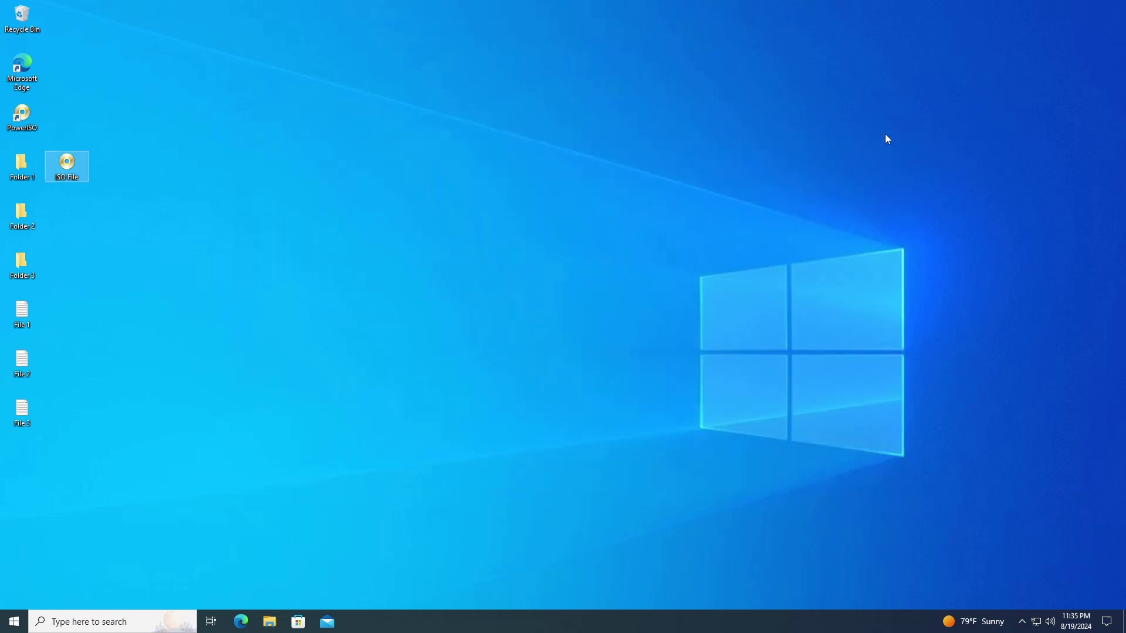